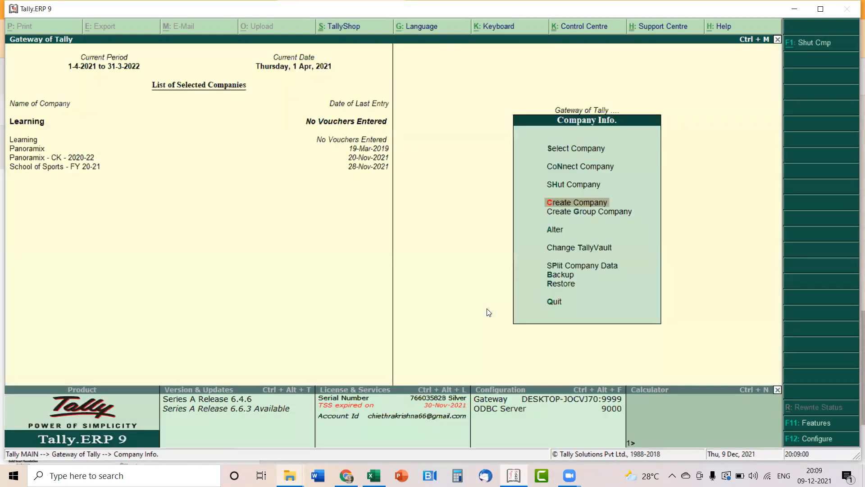
Look through the list of companies available for selection and return to the Gateway of Tally.
key(Escape)
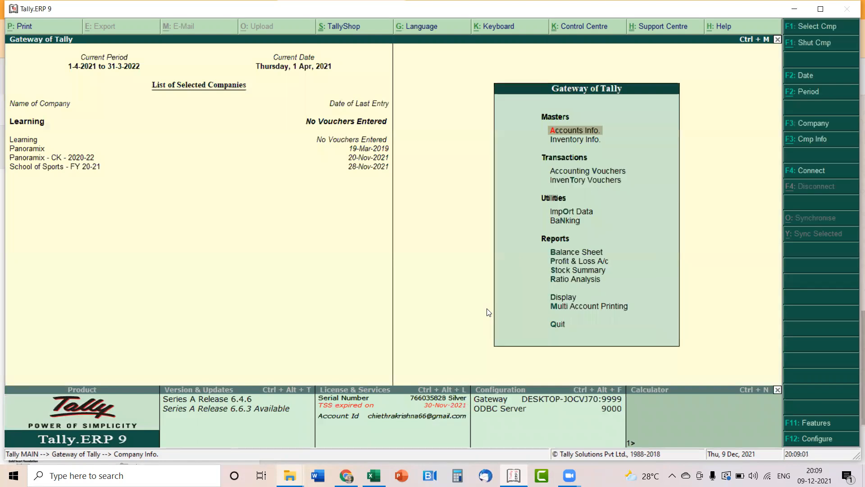
click(813, 141)
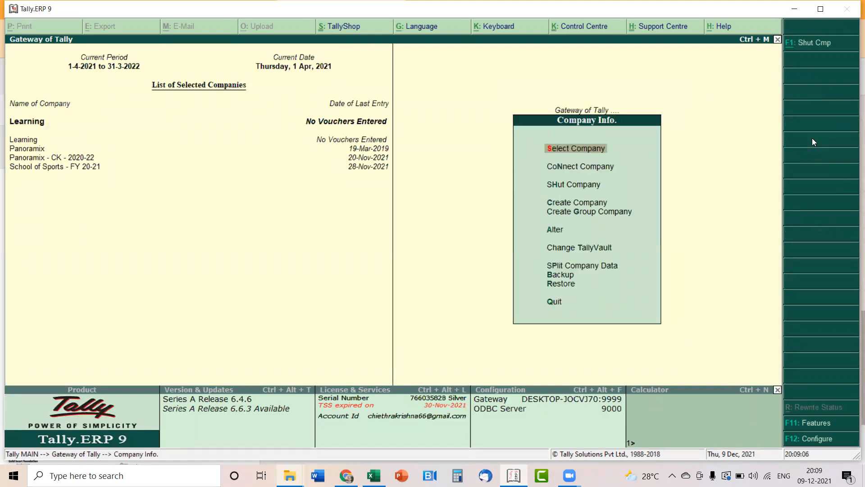
key(Return)
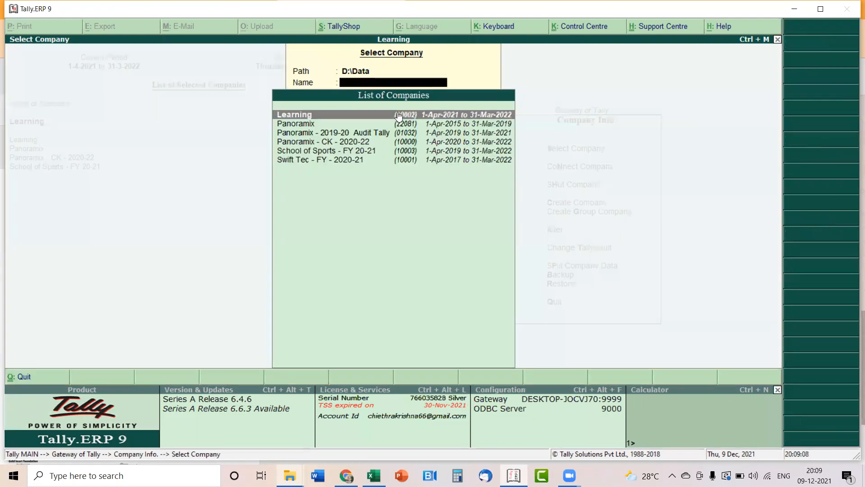
key(Escape)
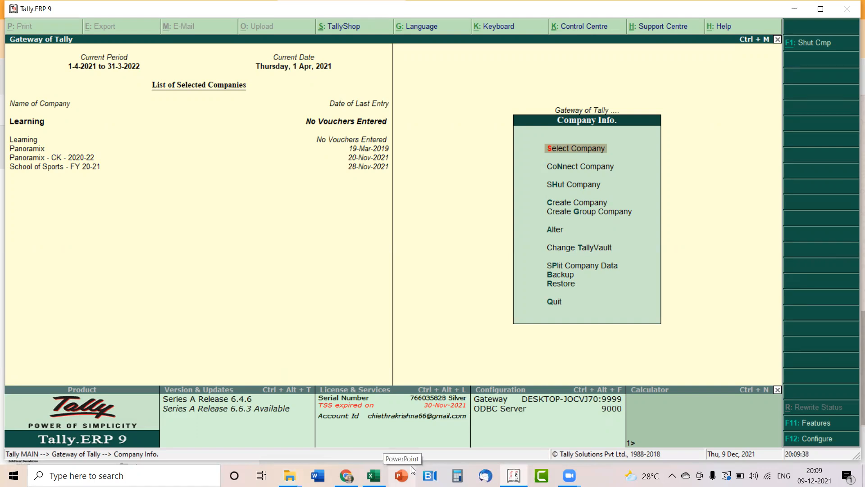
key(Escape)
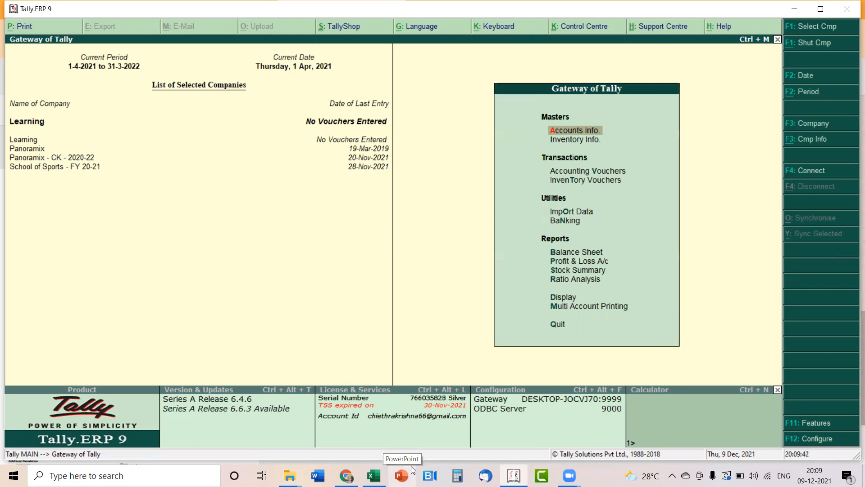
Start a new accounting voucher, switch it to the Receipt type, and quit voucher creation.
click(574, 172)
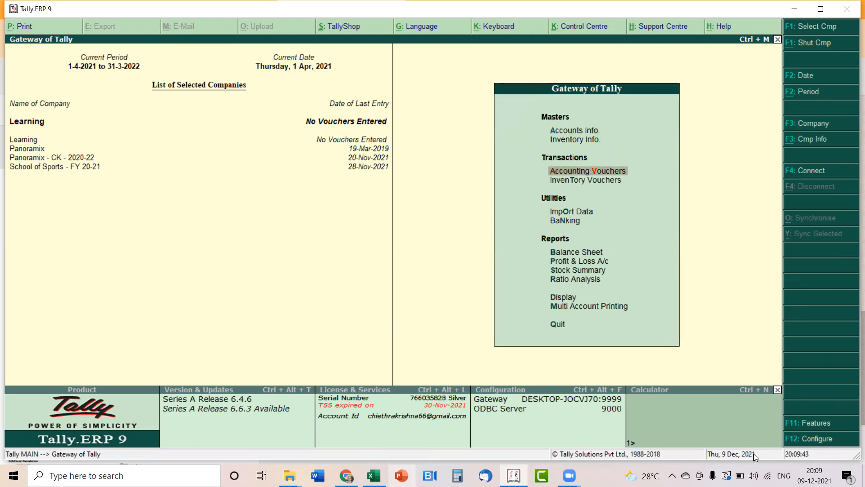
key(Return)
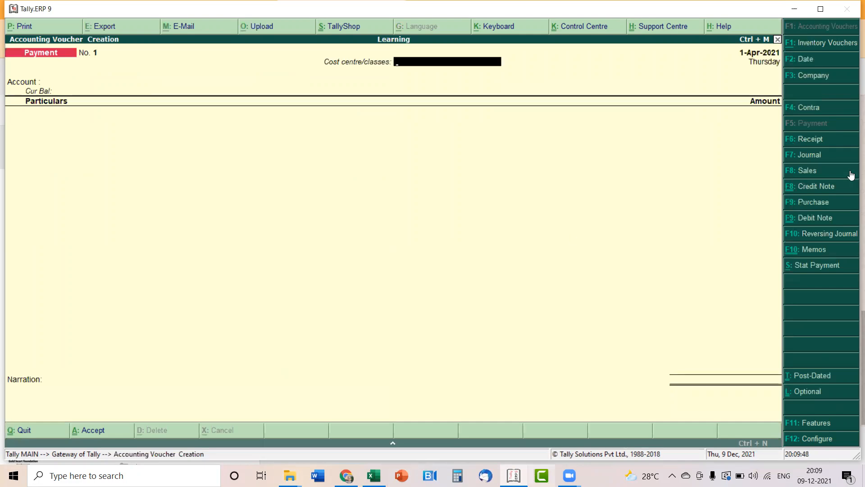
click(810, 142)
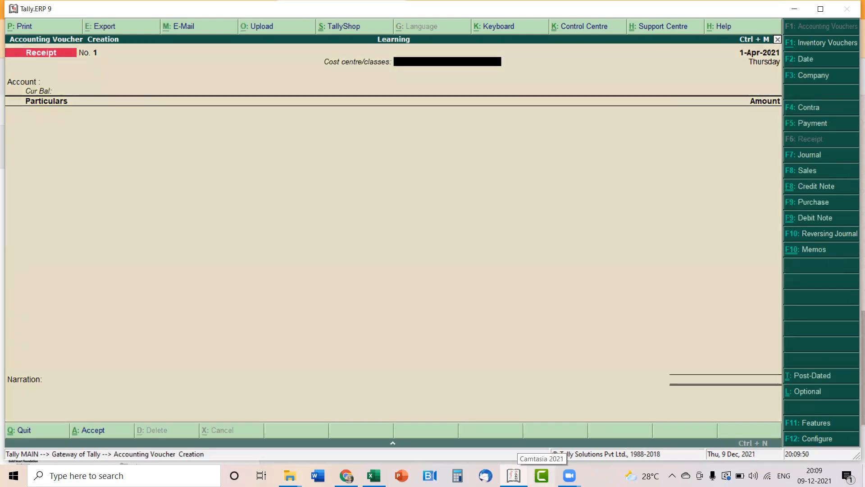
key(Escape)
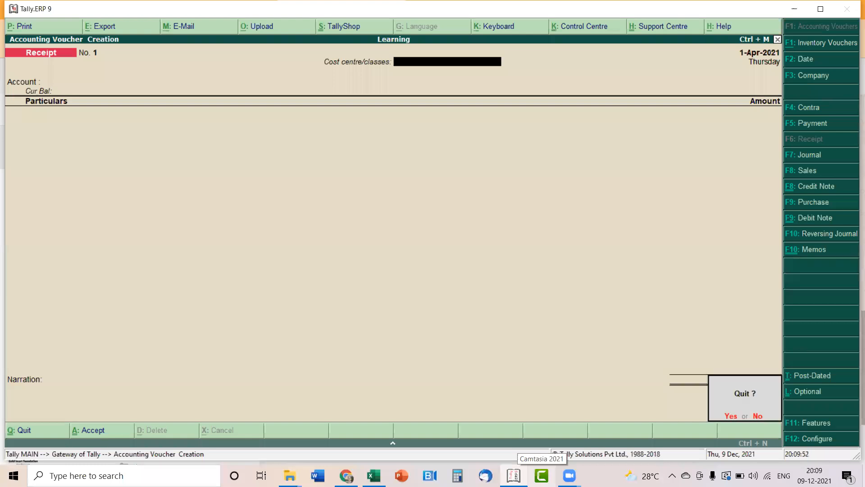
key(Return)
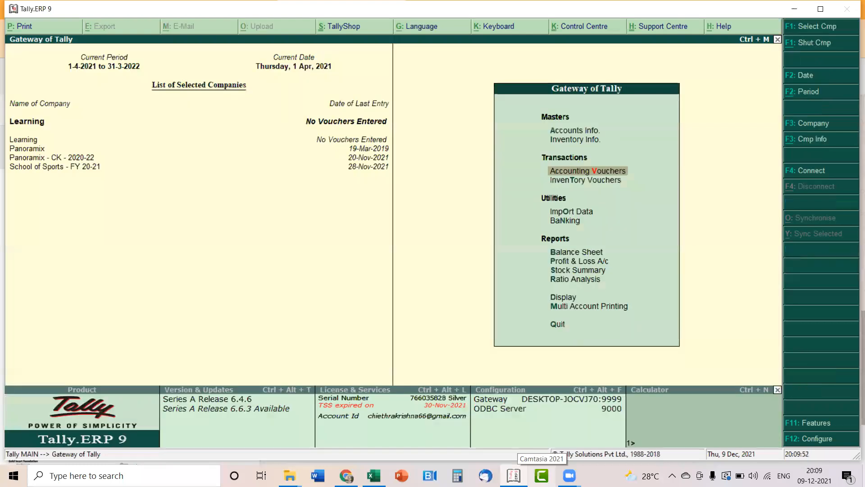
Set Maintain accounts only to Yes in the accounting features of the Learning company and save the settings.
click(817, 426)
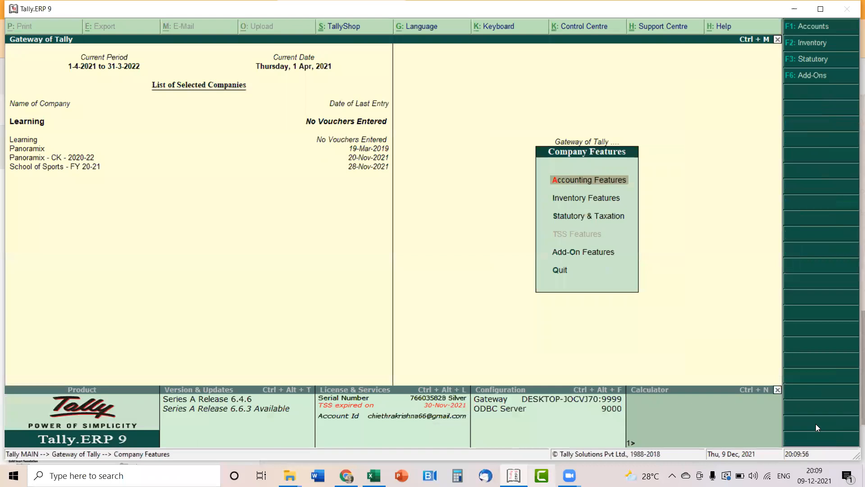
key(Return)
key(Return)
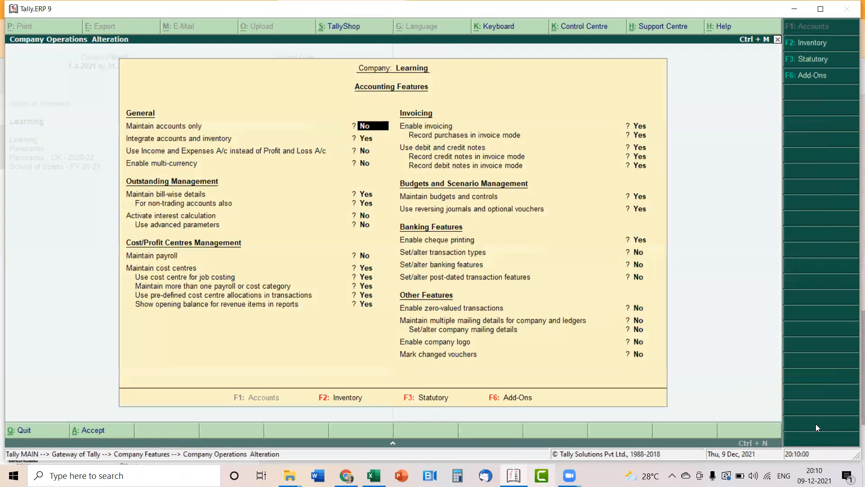
key(y)
key(Return)
key(n)
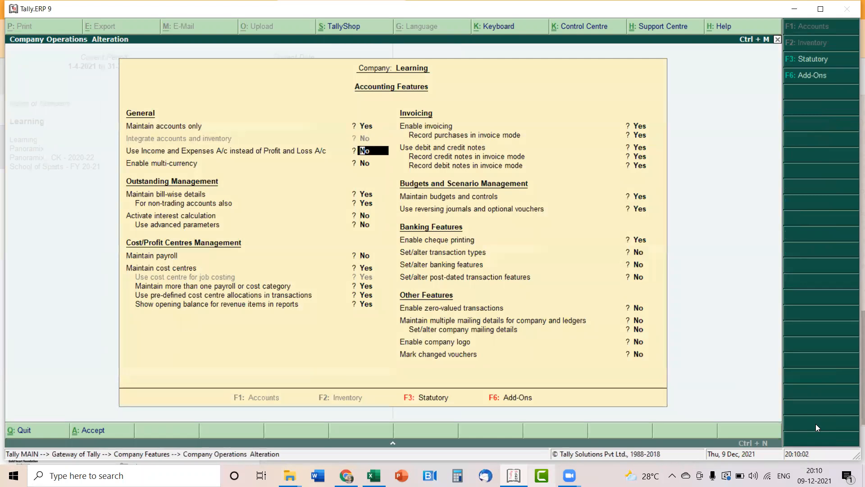
key(Return)
key(Return)
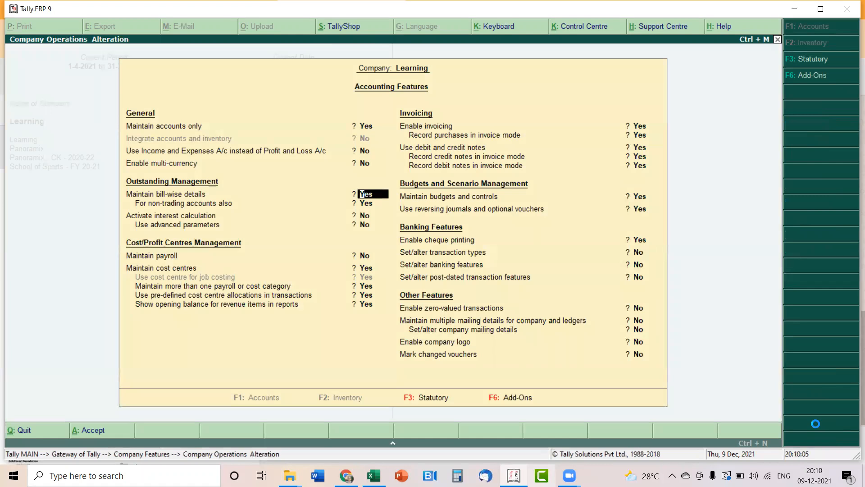
key(ctrl+a)
key(Return)
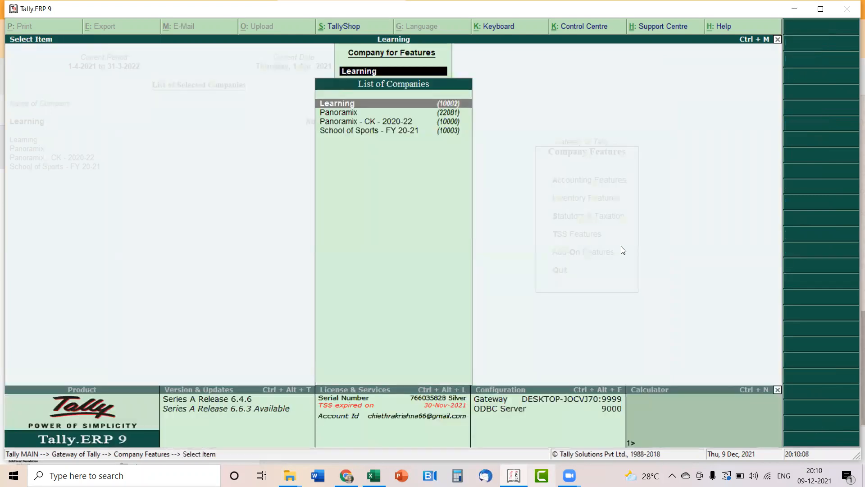
key(Return)
key(Escape)
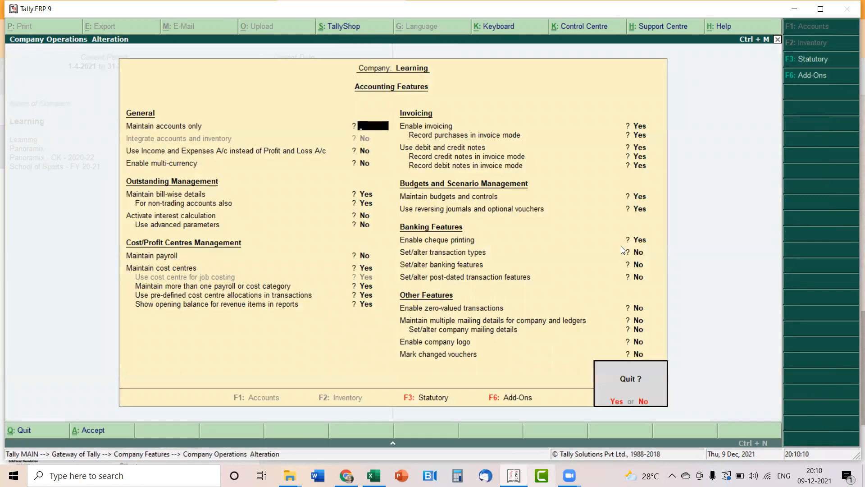
key(Return)
key(Escape)
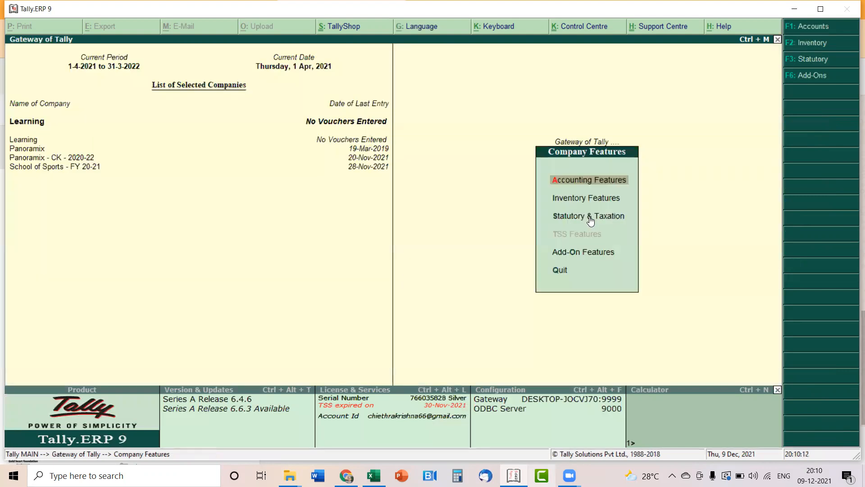
Review the Statutory and Taxation features of the Learning company and check the receipt voucher entry screen.
key(Down)
key(Down)
key(Return)
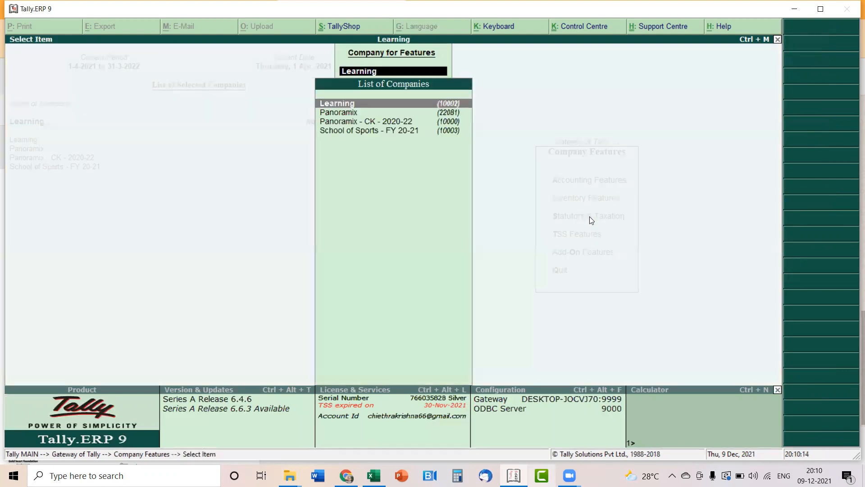
key(Return)
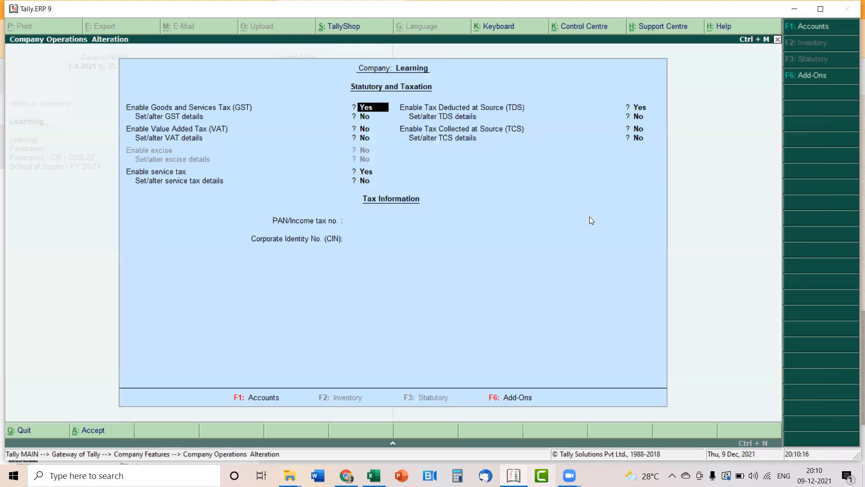
key(Escape)
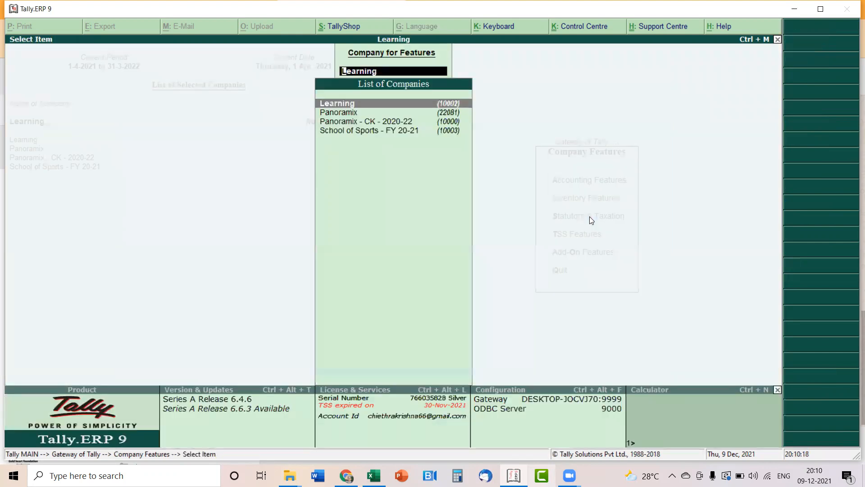
key(Escape)
key(Escape)
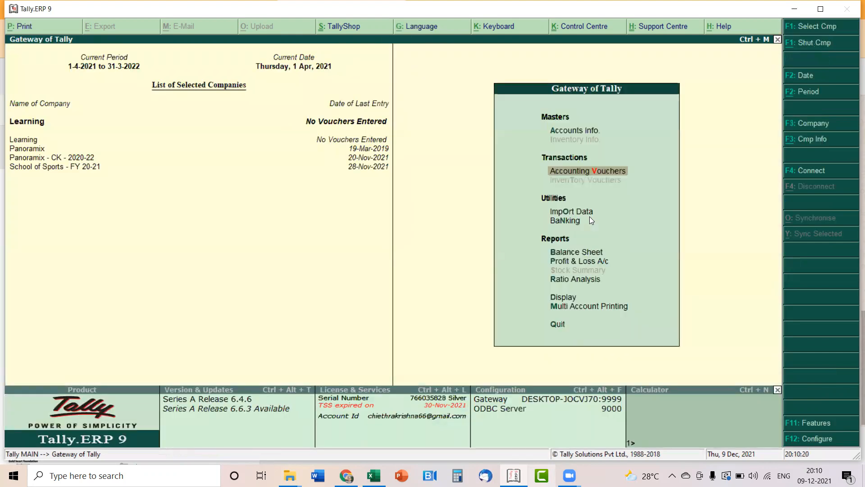
key(Return)
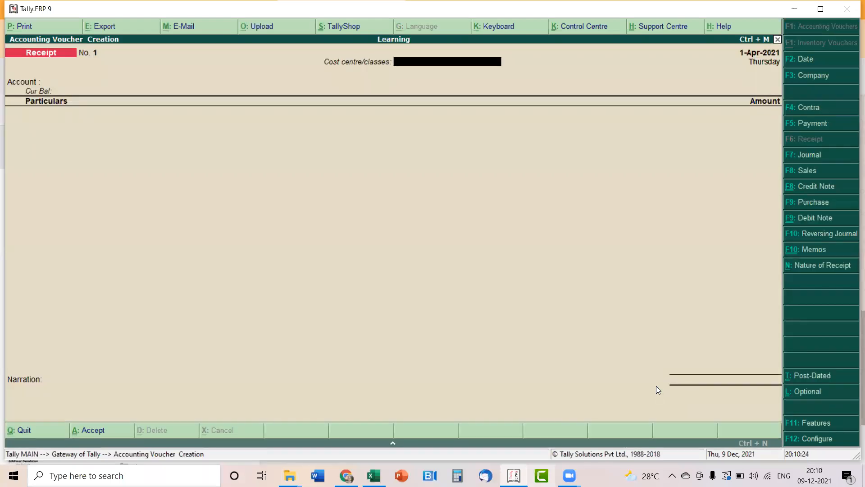
key(Escape)
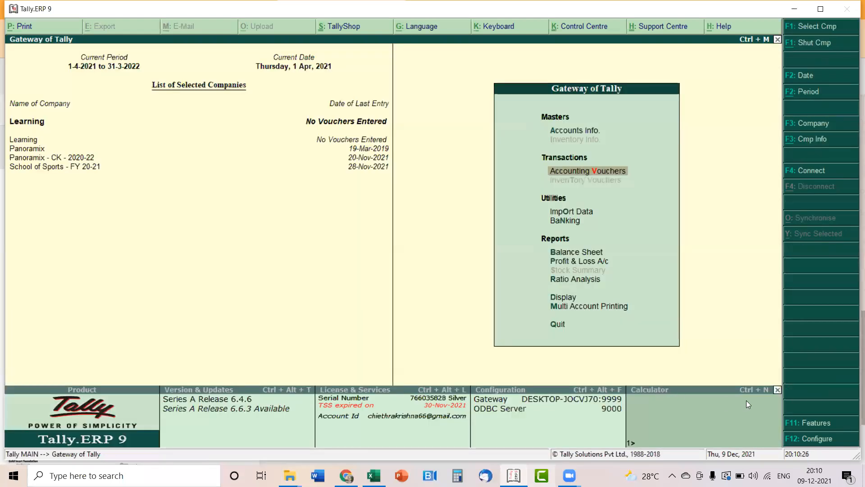
Set Maintain cost centres to No in the Learning company's accounting features and accept the change.
click(815, 426)
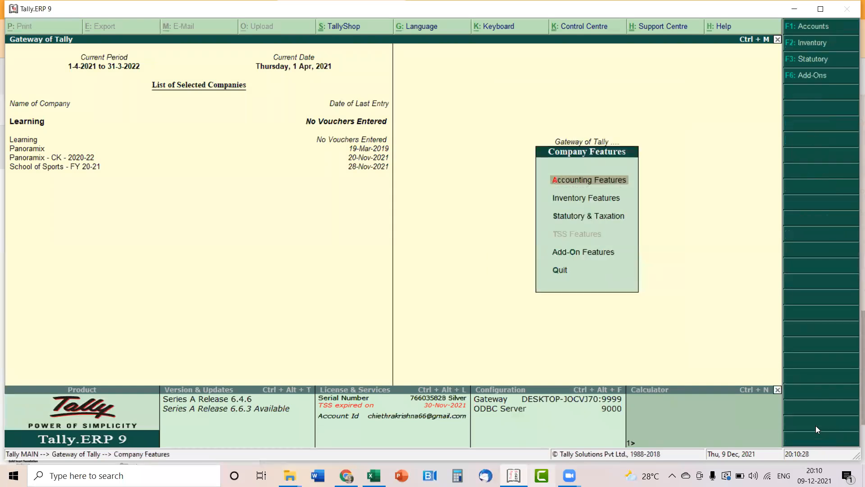
key(Return)
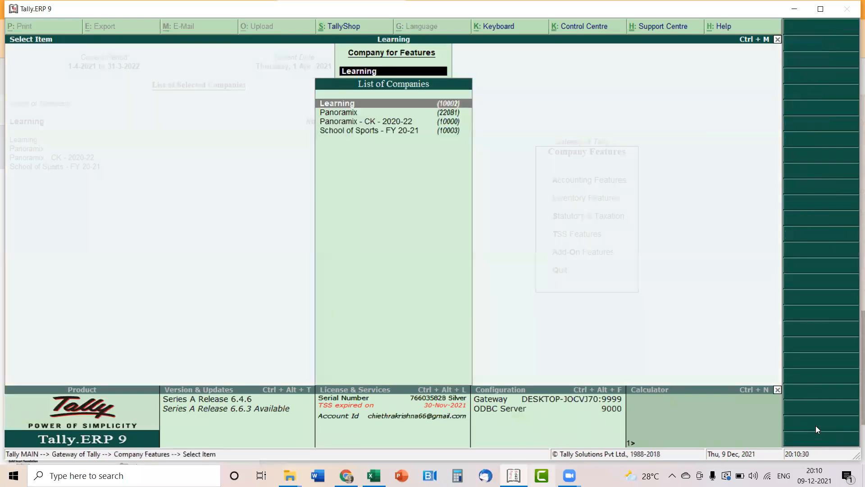
key(Return)
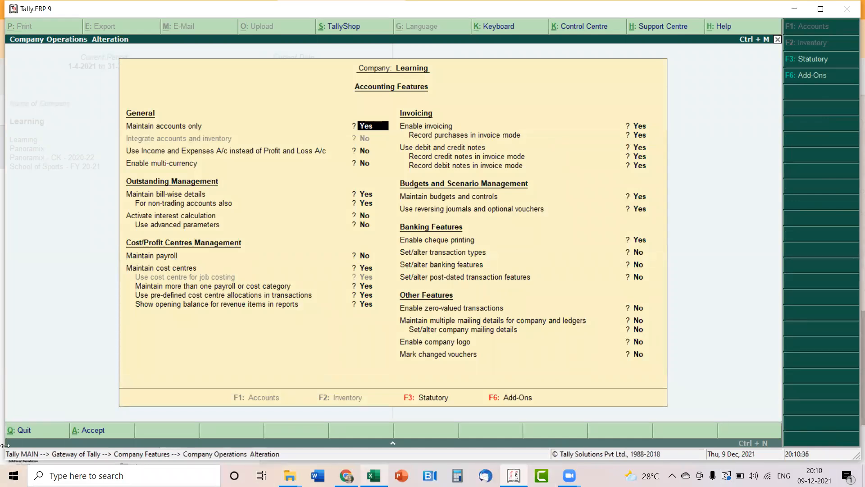
key(Return)
key(Return)
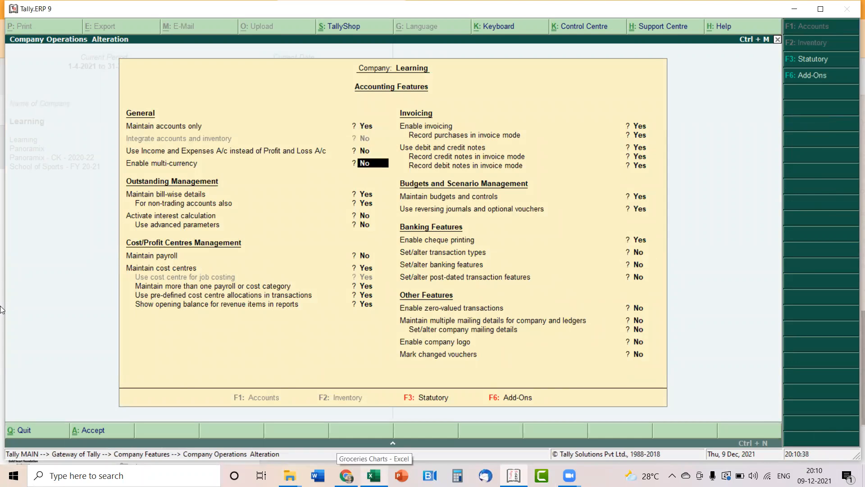
key(Return)
key(Return)
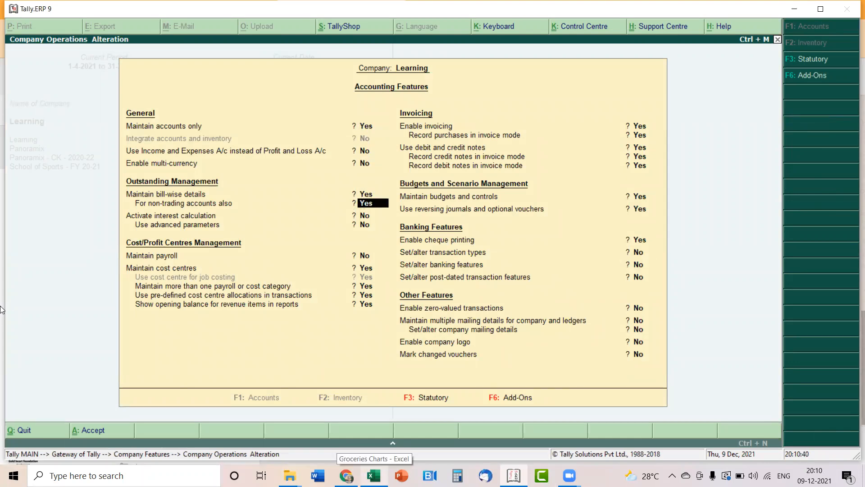
key(Return)
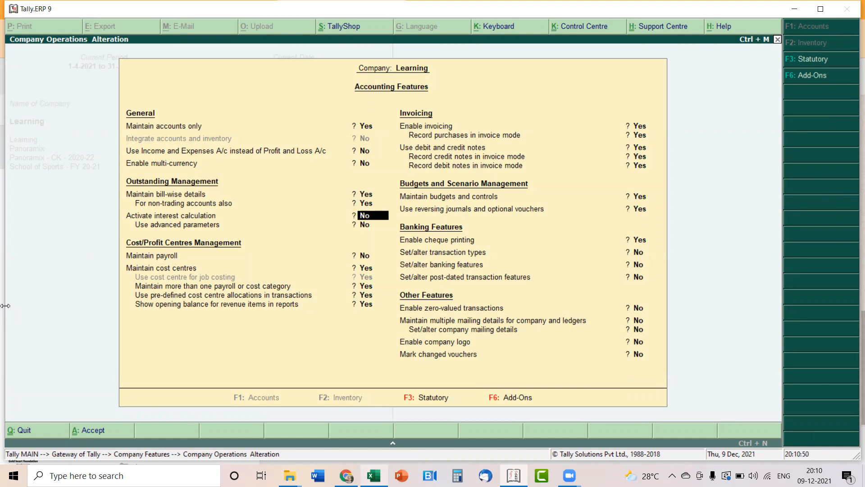
key(Return)
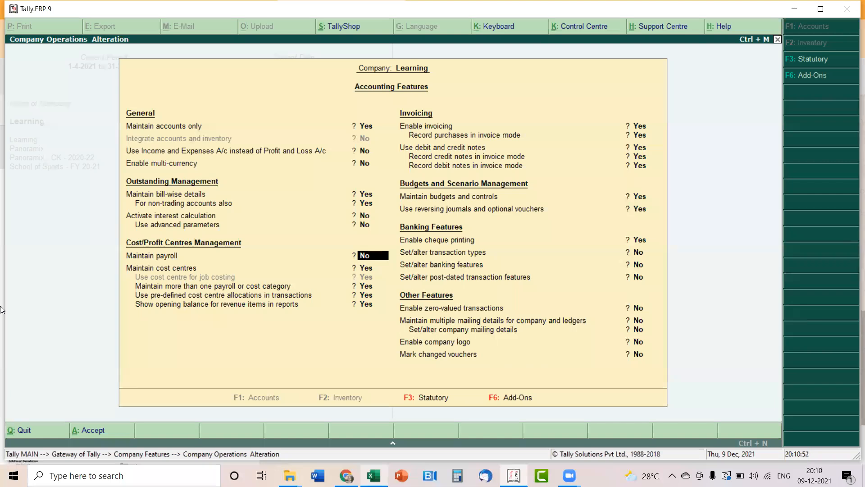
key(Return)
text(n)
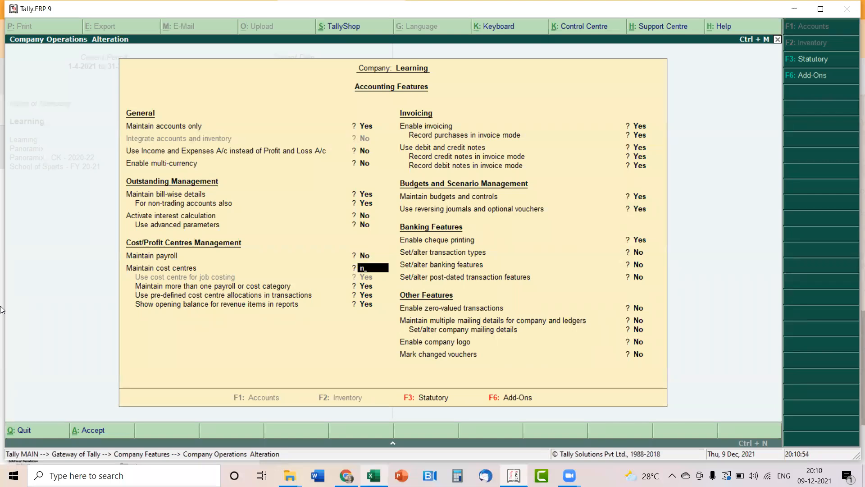
key(ctrl+a)
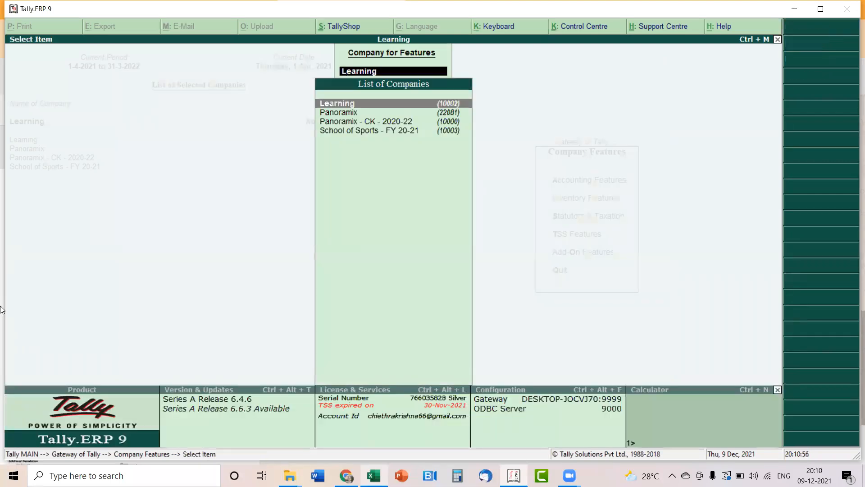
Leave the company features and open a new receipt voucher for the Learning company.
key(Return)
key(Escape)
key(Return)
key(Escape)
key(Escape)
key(Escape)
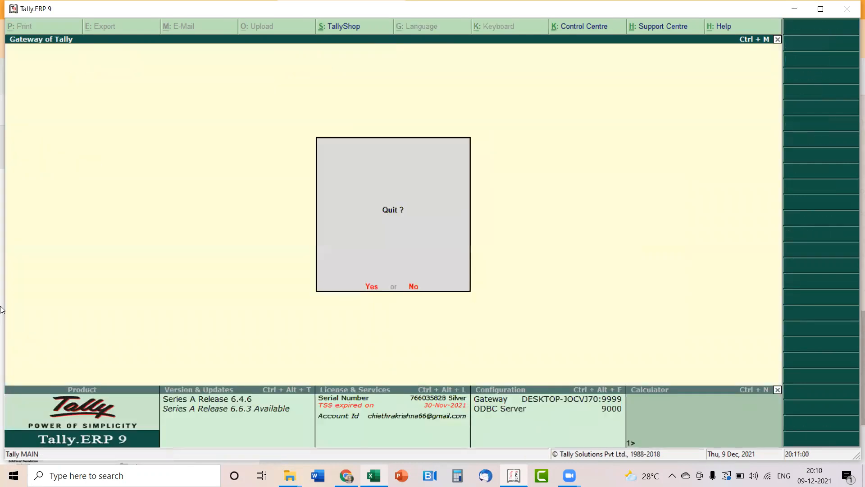
key(n)
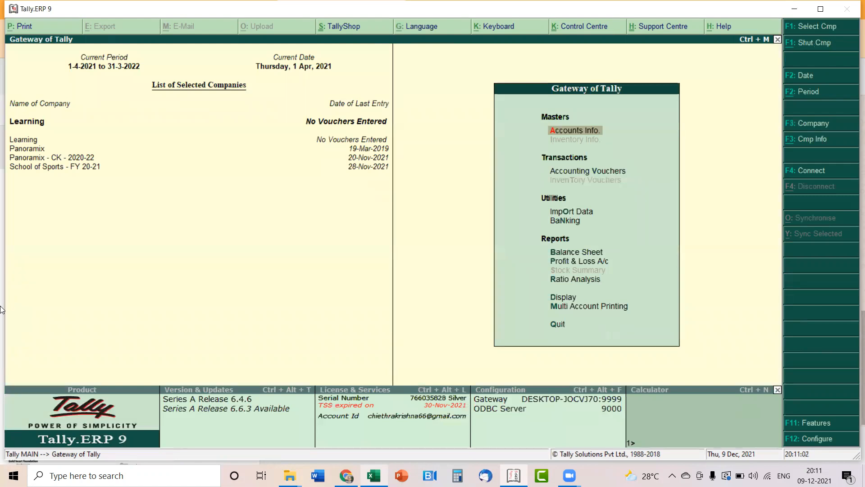
key(v)
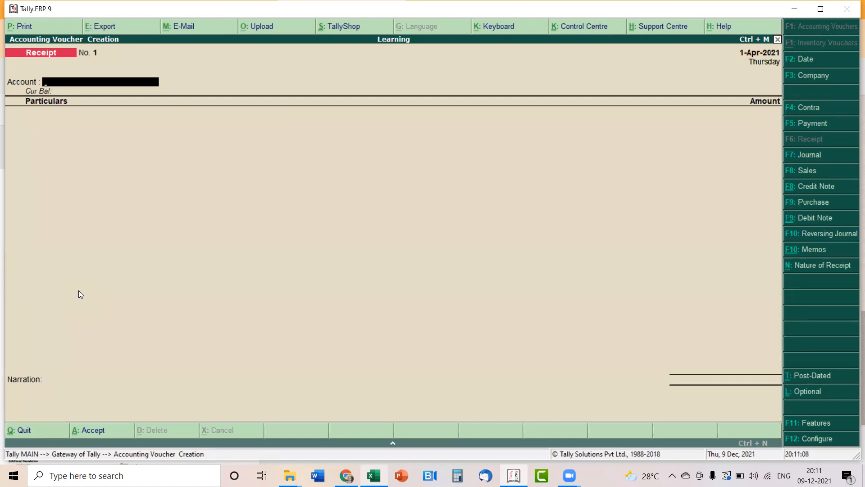
Date the receipt voucher 8-12-2021 and choose Cash as its account.
click(804, 62)
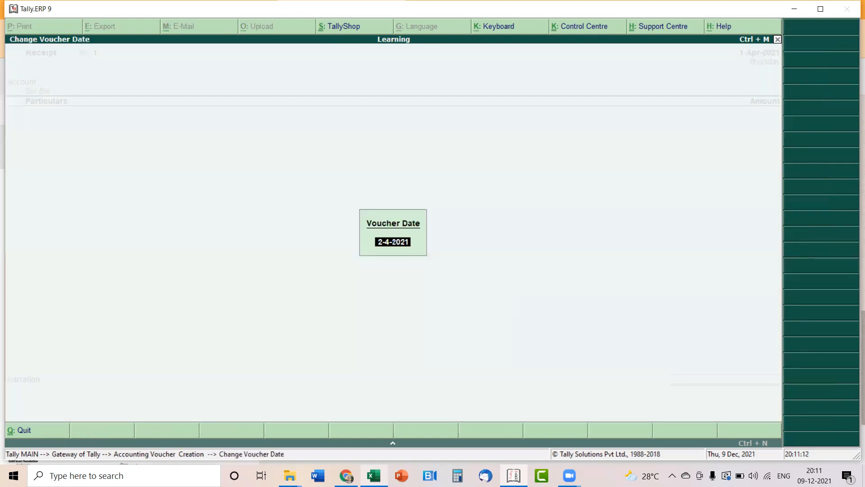
text(8)
text(-12-21)
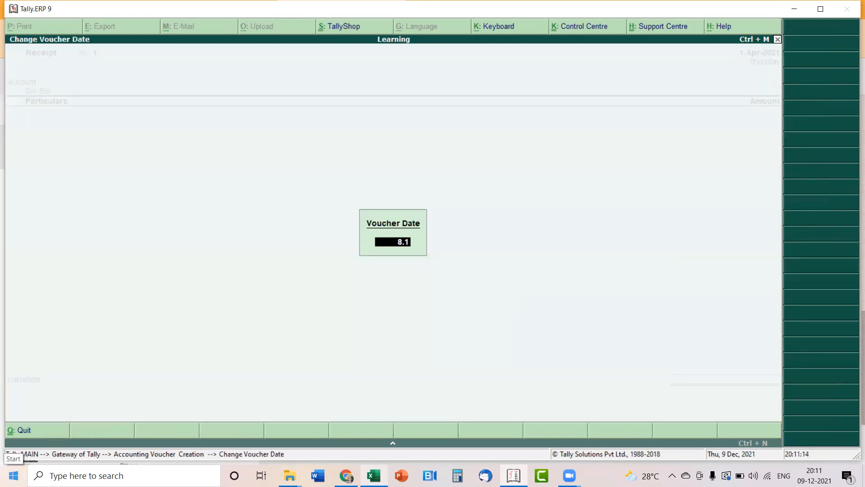
key(Return)
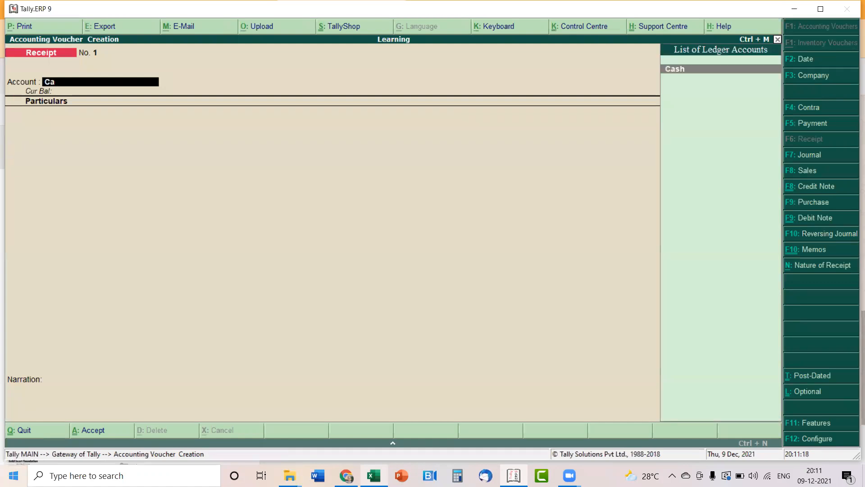
key(Return)
Start a new ledger from the voucher's particulars, name it as the owner's capital account, and place it under Capital Account.
key(alt+c)
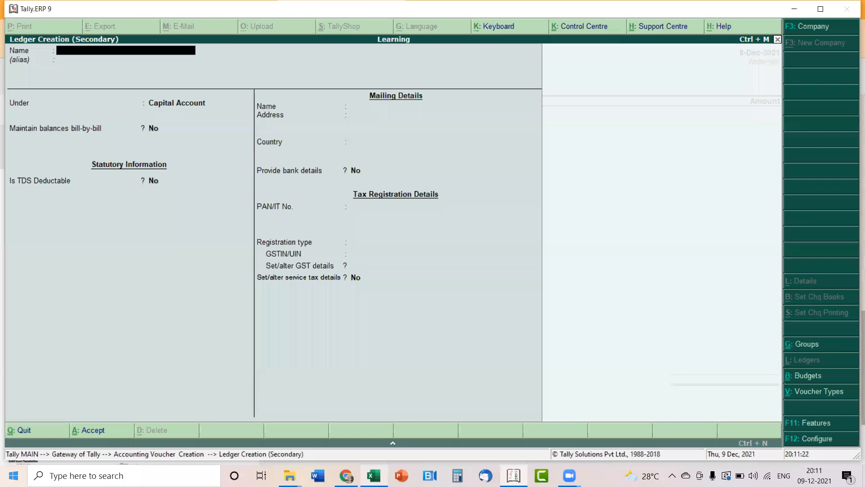
text(Dharani Capital Account)
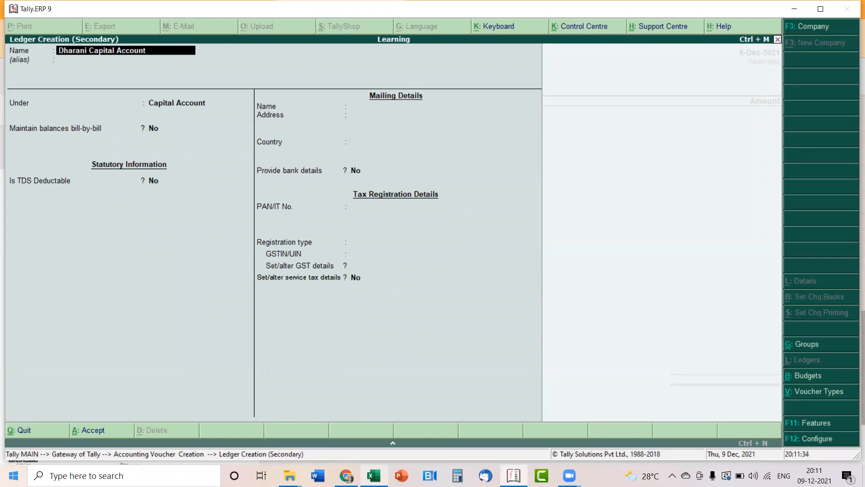
key(Return)
key(Return)
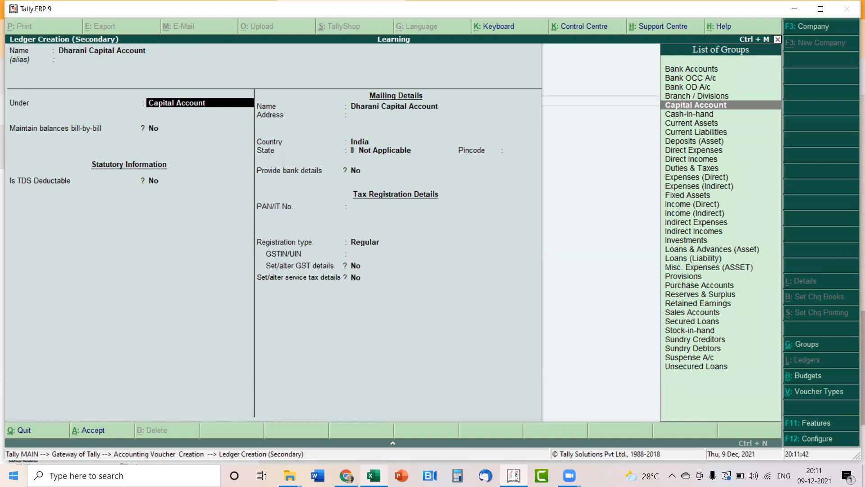
key(Return)
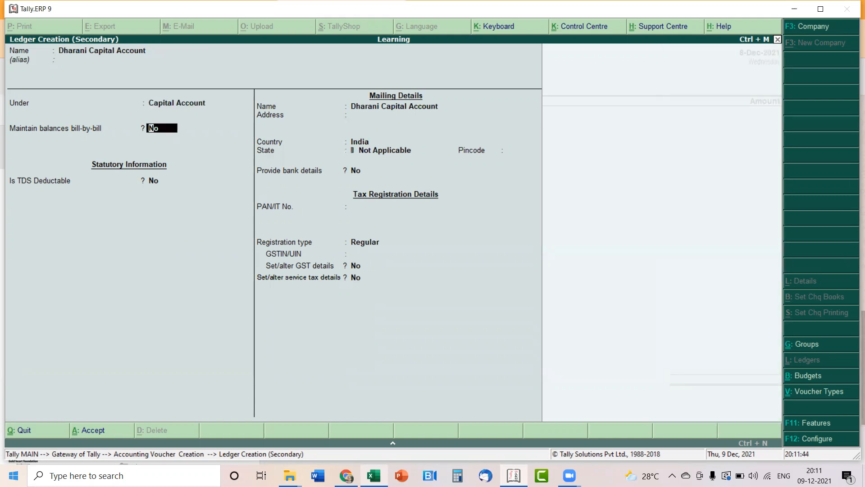
Keep the default mailing details and the Regular registration type for the owner's capital ledger, and save it.
key(Return)
key(Return)
key(Return)
key(Return)
key(Return)
key(Return)
key(Return)
key(Return)
key(Return)
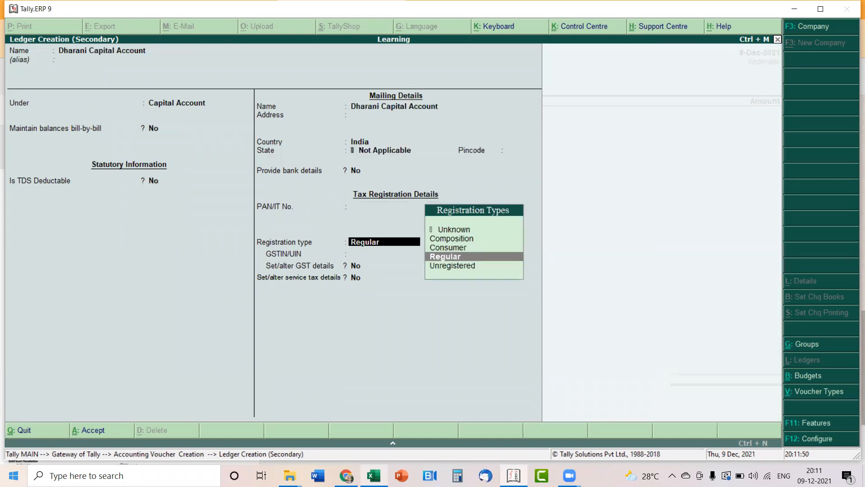
key(Return)
key(Return)
key(Return)
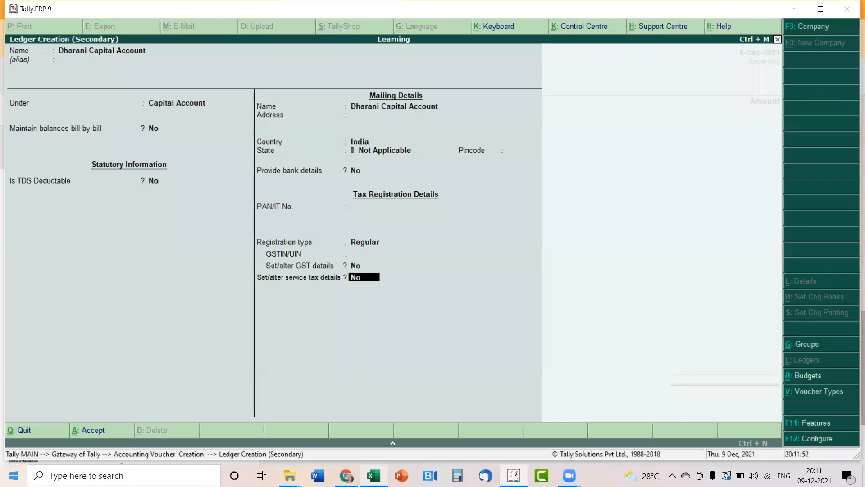
key(Return)
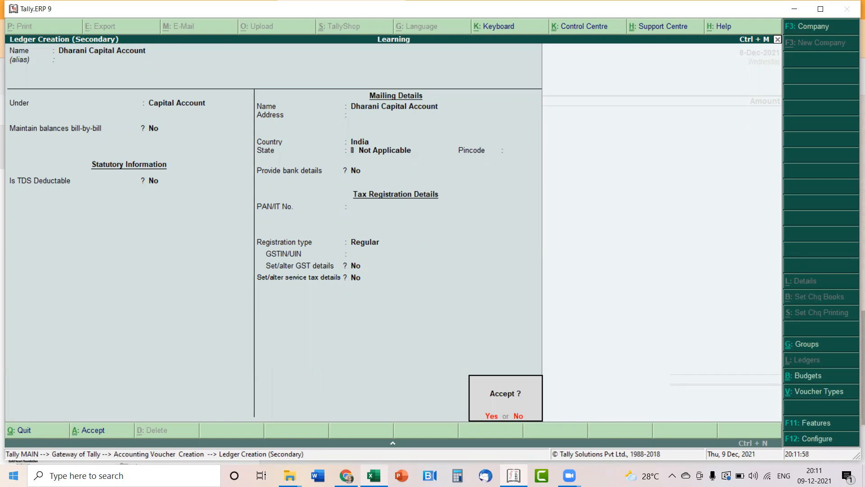
key(Return)
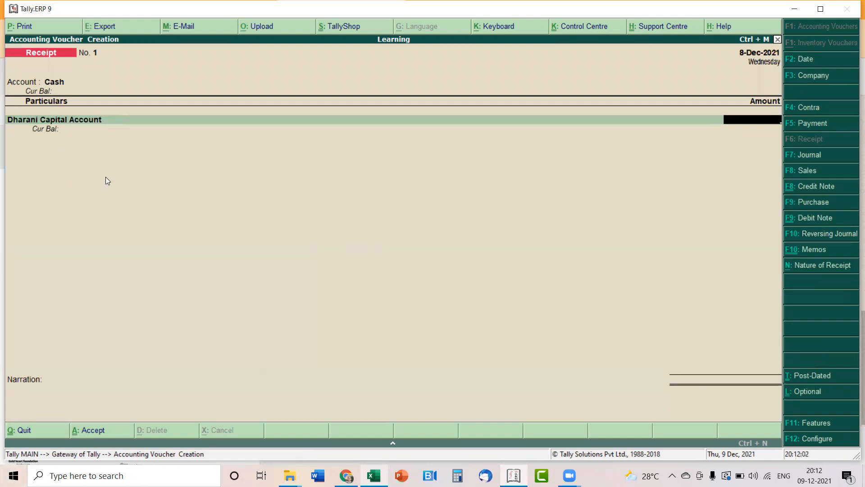
Keep Cash as the receipt's account and enter 10000 as the amount for the owner's capital account.
click(57, 83)
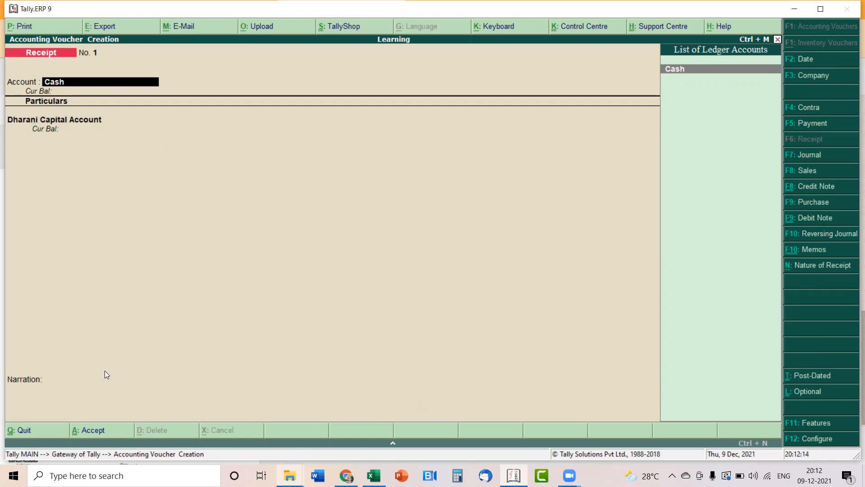
key(Return)
key(Return)
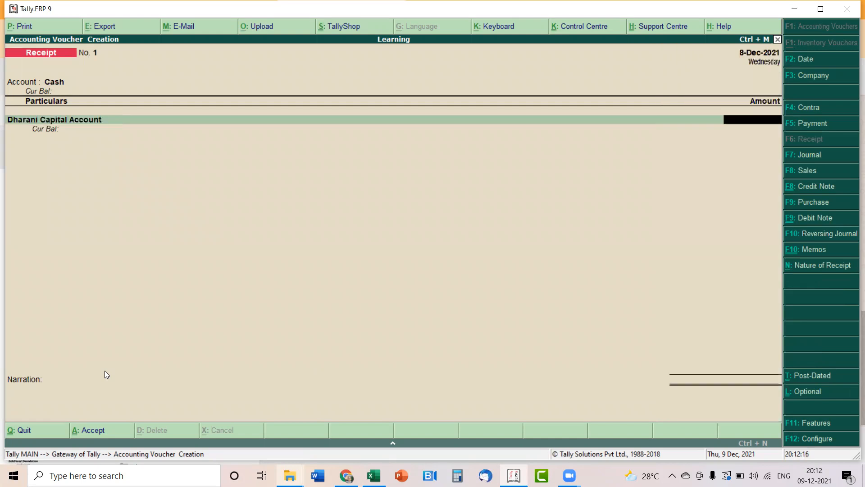
text(10000)
key(Return)
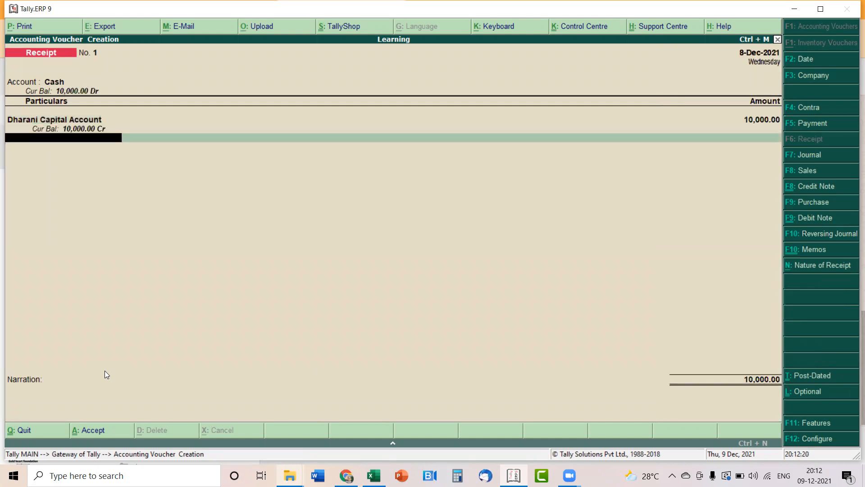
Add the narration "Capital Invested" to the receipt voucher and save it.
key(Return)
text(C)
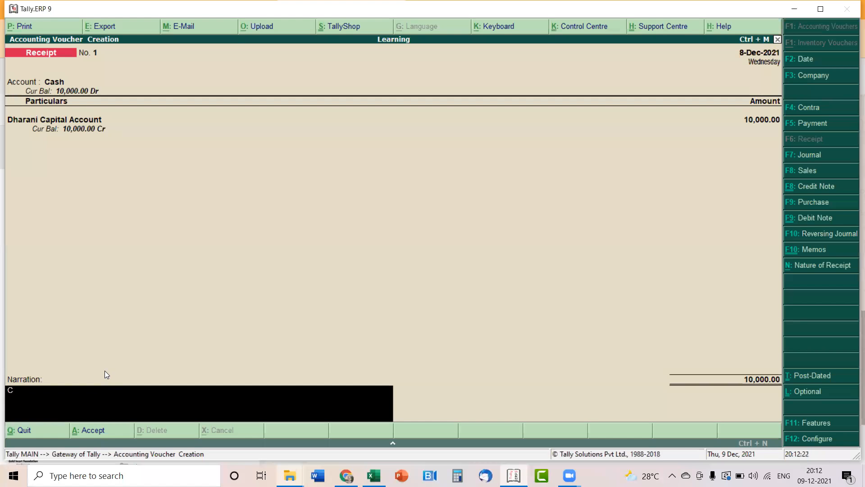
text(apital Invested)
key(ctrl+a)
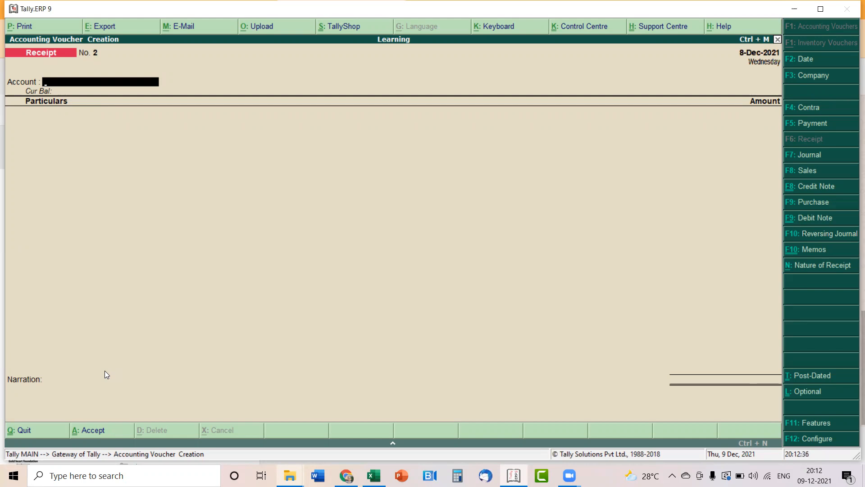
Review the previously saved receipt voucher and return to the Gateway of Tally.
key(Page_Up)
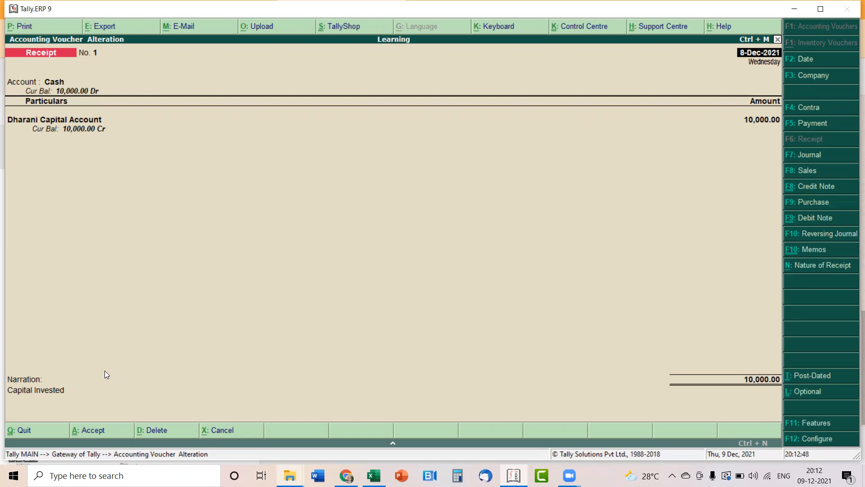
key(Escape)
key(y)
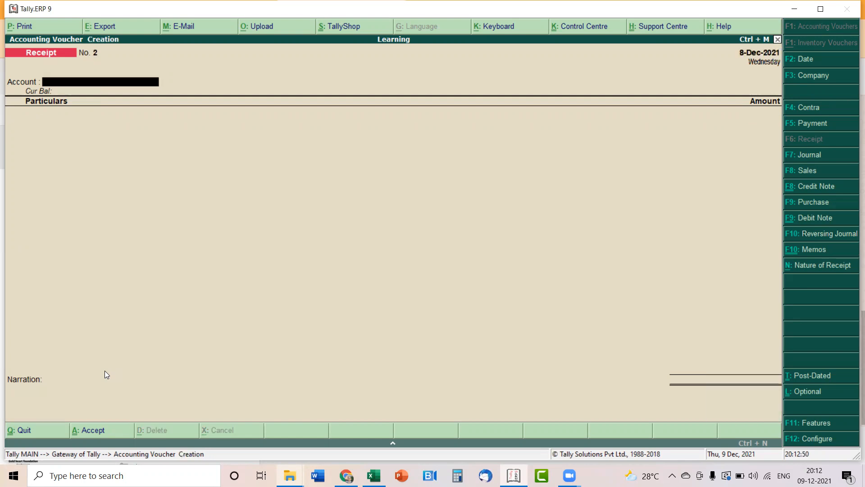
key(Escape)
key(y)
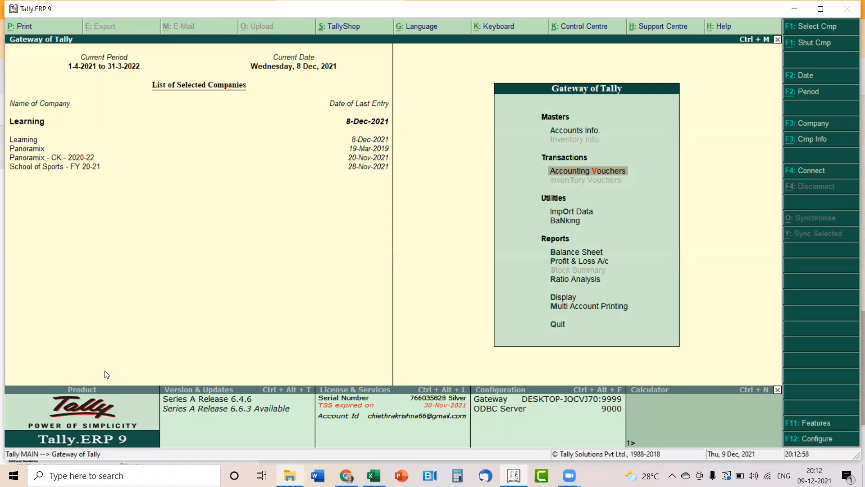
Look up the capital receipt in the Day Book, view its voucher, and return to the Gateway of Tally.
key(d)
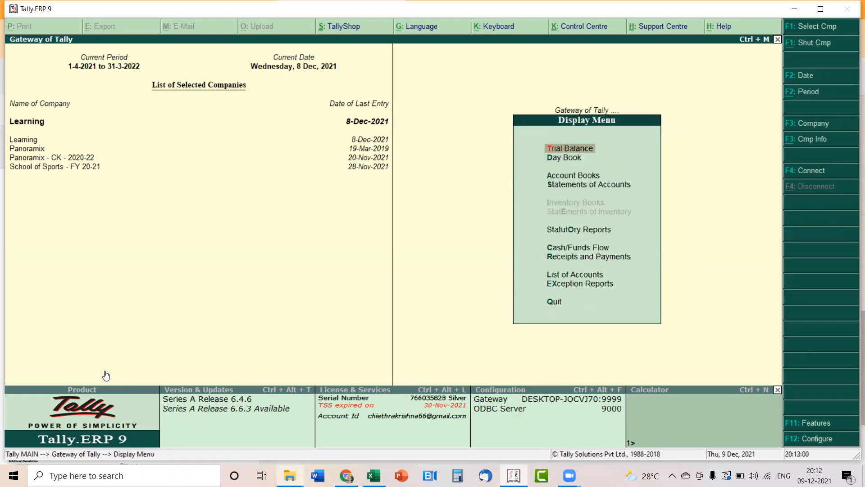
key(a)
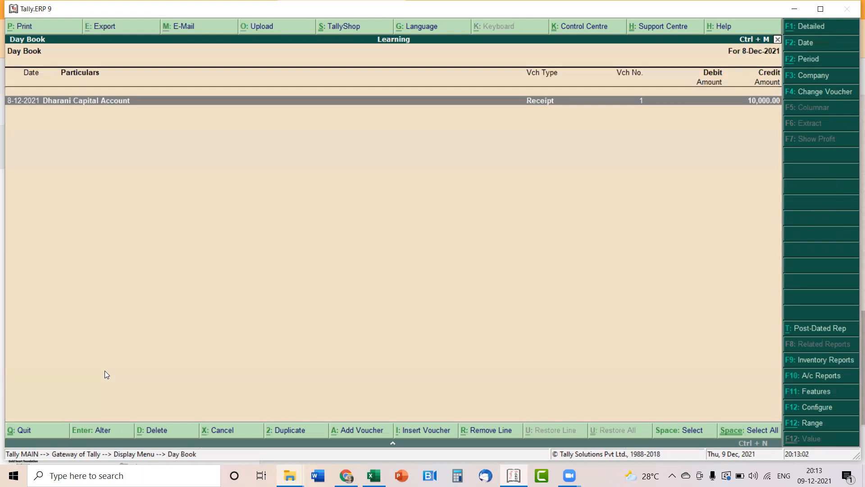
key(Return)
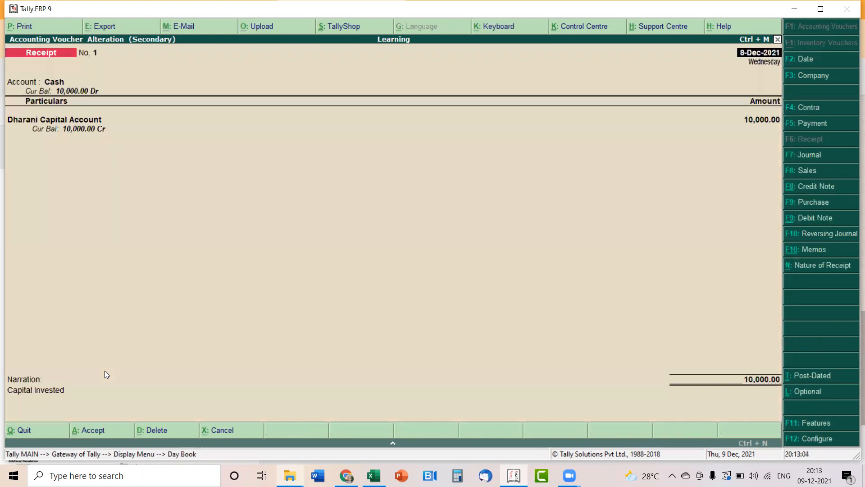
key(Escape)
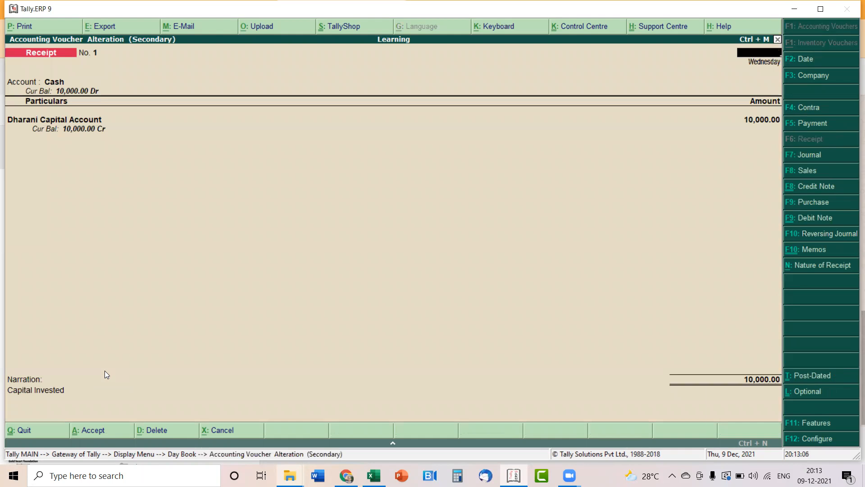
key(Escape)
key(Return)
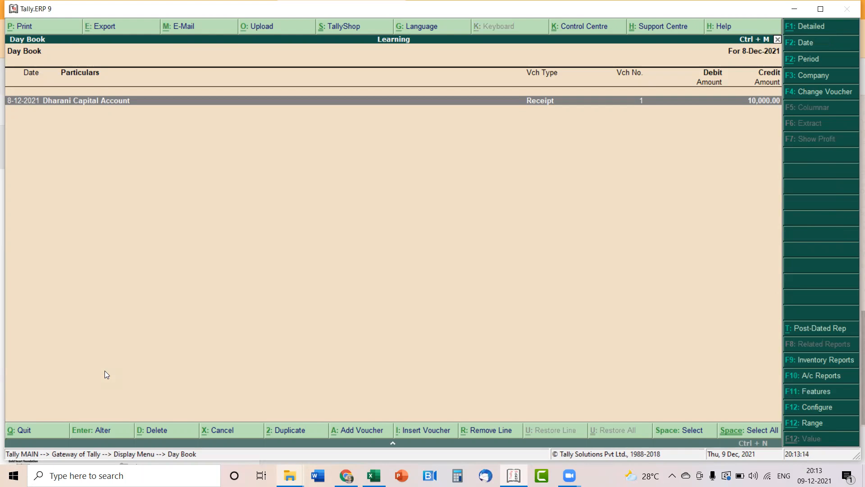
key(Escape)
key(Escape)
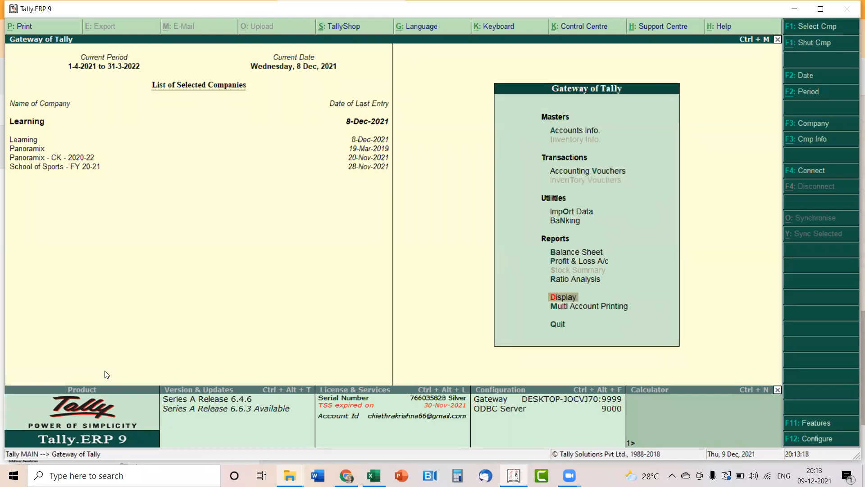
Open a new receipt voucher and set its date to 9-12-2021.
key(v)
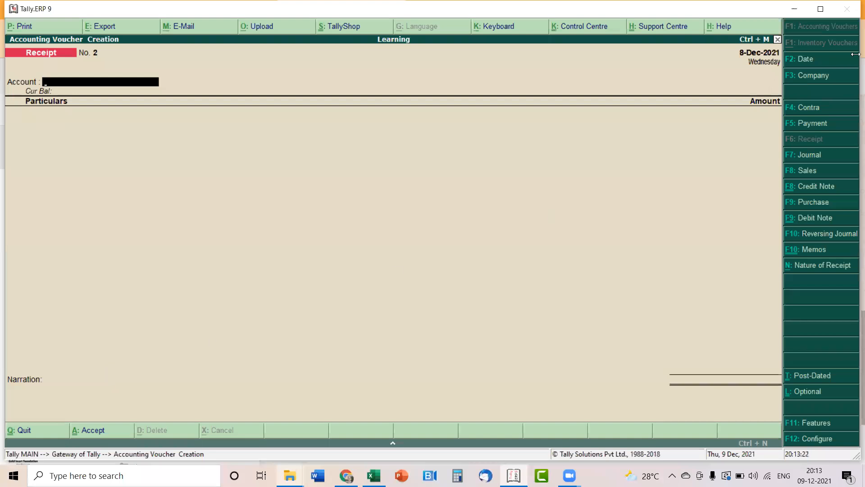
click(797, 63)
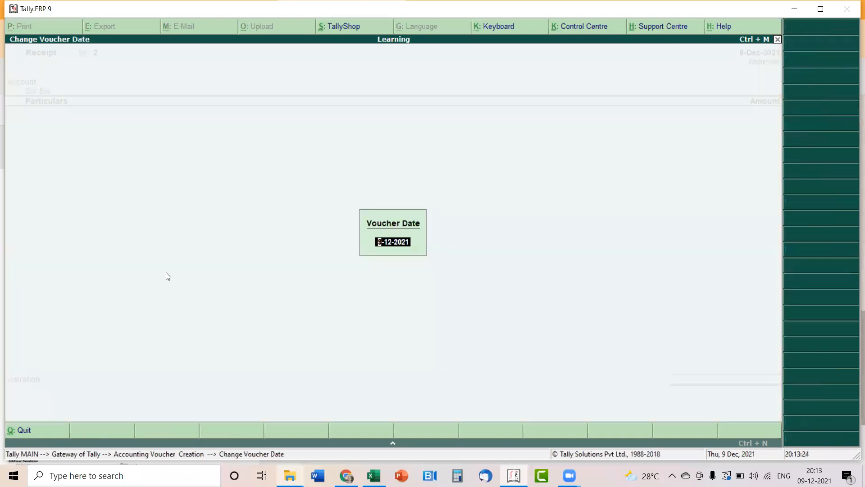
text(9.12)
key(Return)
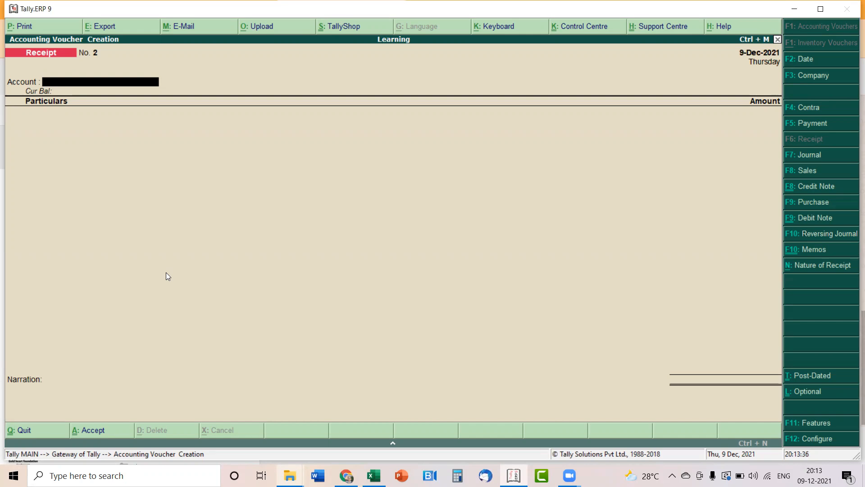
key(alt+c)
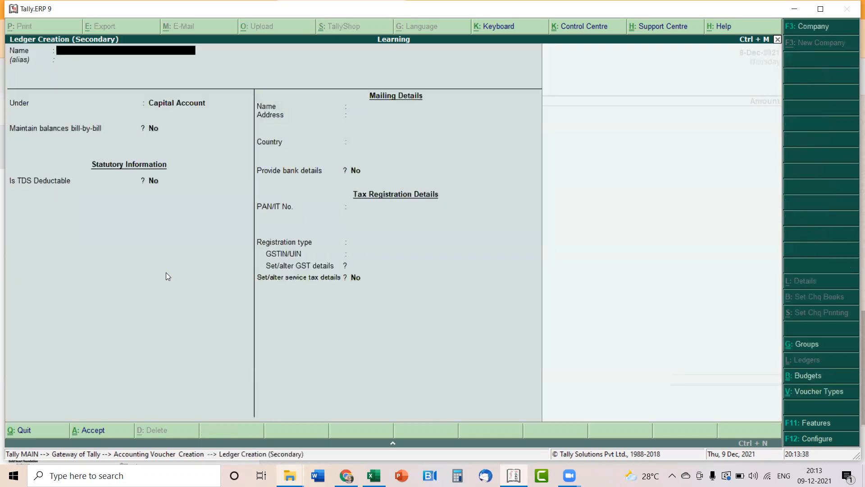
key(Escape)
key(y)
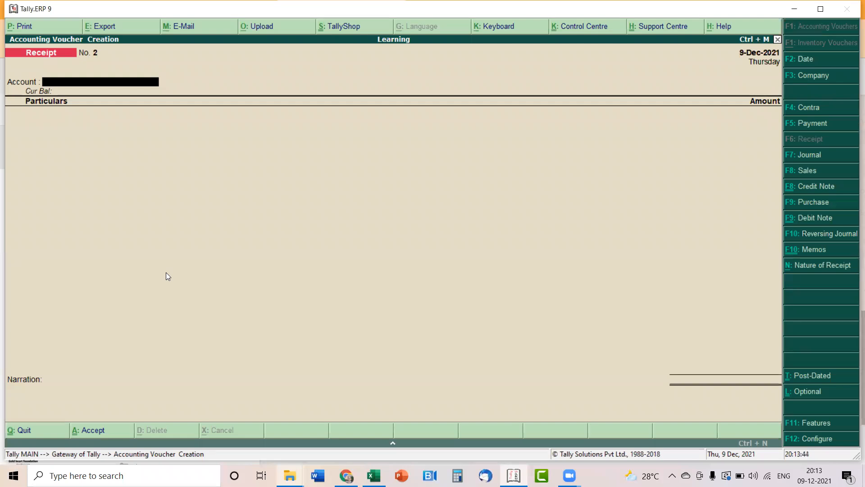
Create a new ledger named HDFC for the receipt voucher's account and place it under the Bank Accounts group.
key(Return)
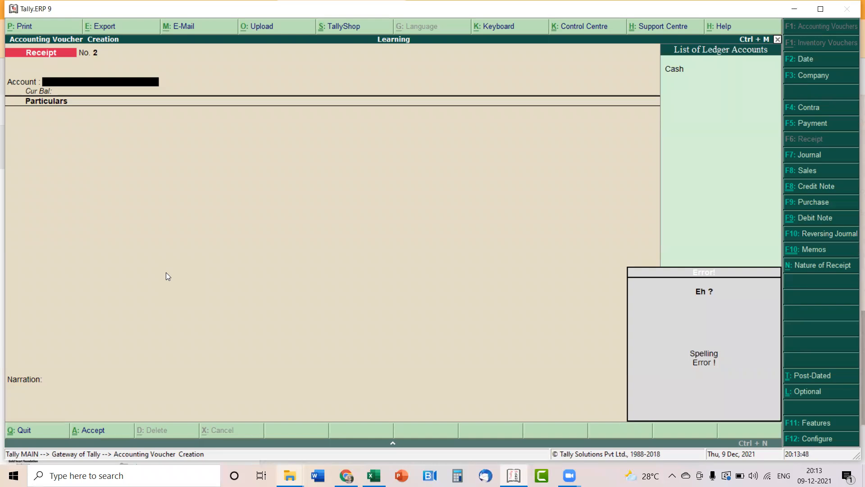
key(Down)
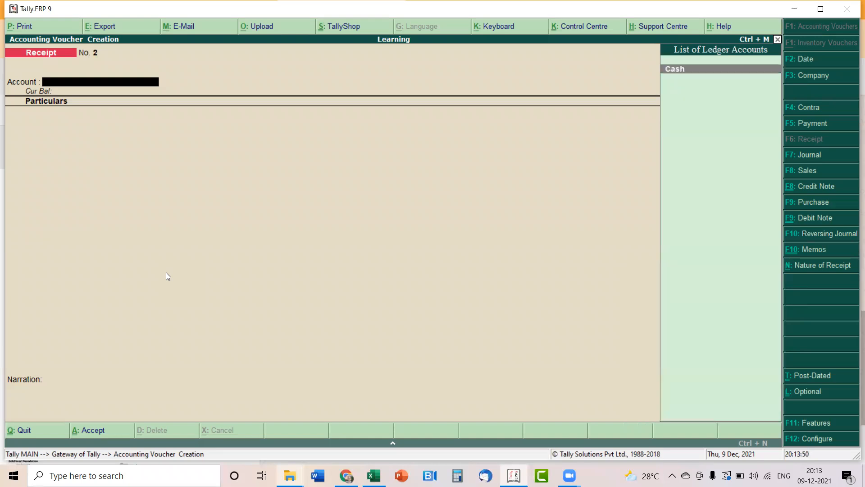
key(alt+c)
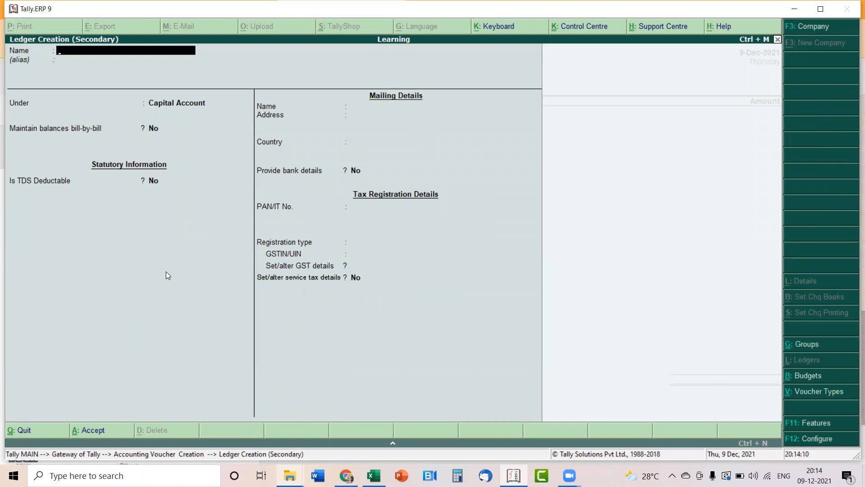
text(HDFC)
key(Return)
key(Return)
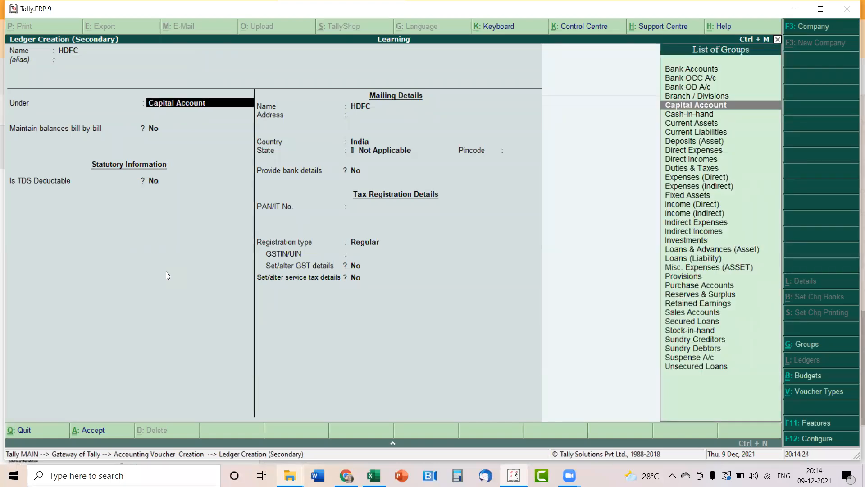
key(Up)
key(Up)
key(Up)
key(Up)
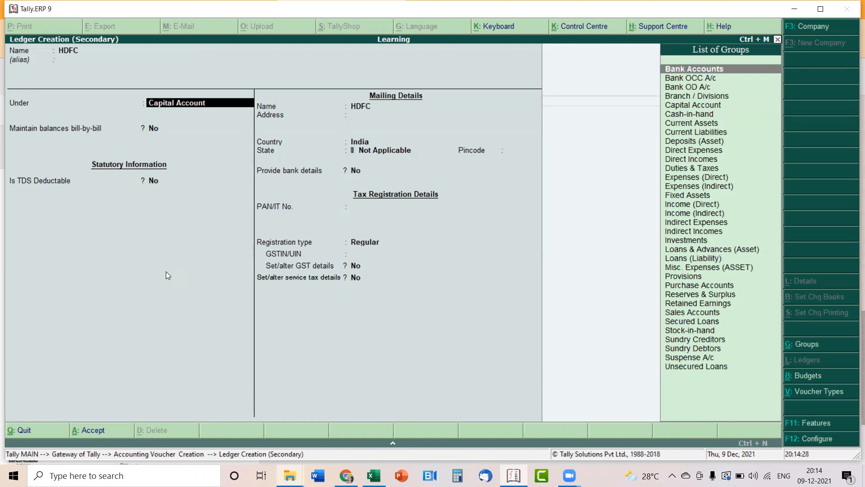
key(Return)
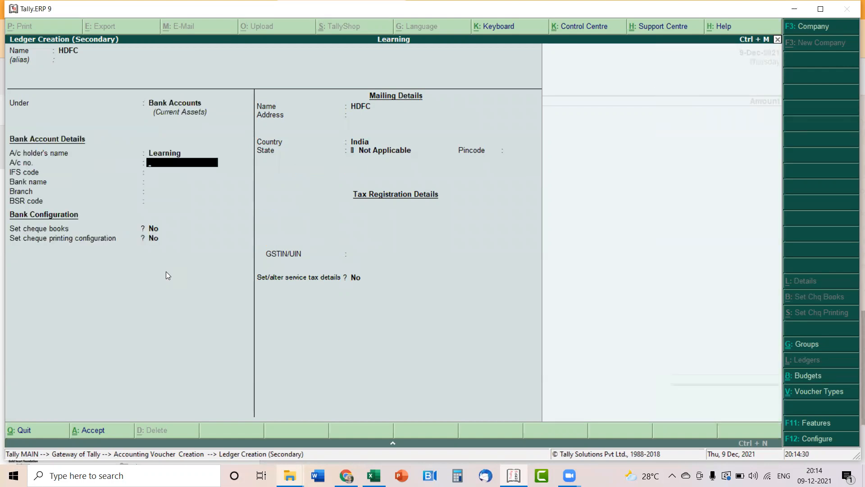
Leave the HDFC ledger's bank, mailing and tax details at their defaults and save the ledger.
key(Return)
key(Return)
key(Return)
key(Return)
key(Return)
key(Return)
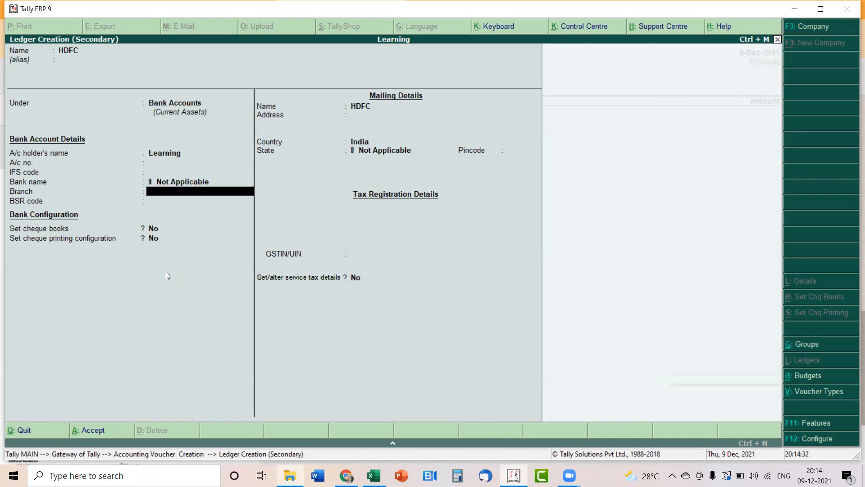
key(Return)
key(Return)
key(Return)
key(Return)
key(Return)
key(Return)
key(Return)
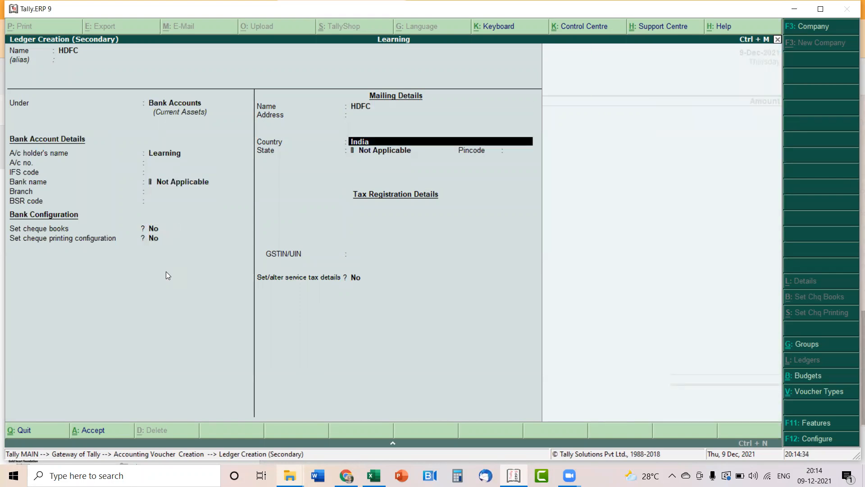
key(Return)
key(Return)
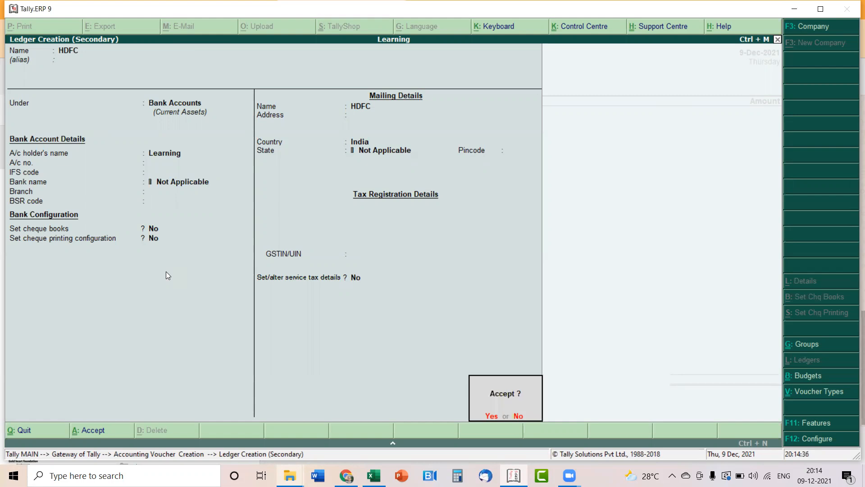
key(Return)
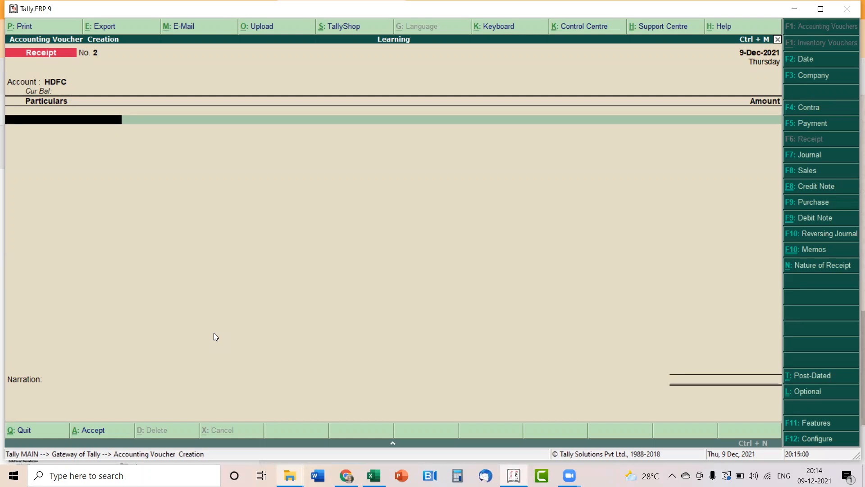
Create the investor's capital account ledger under the Capital Account group and use it in the receipt's particulars.
key(alt+c)
text(Leena)
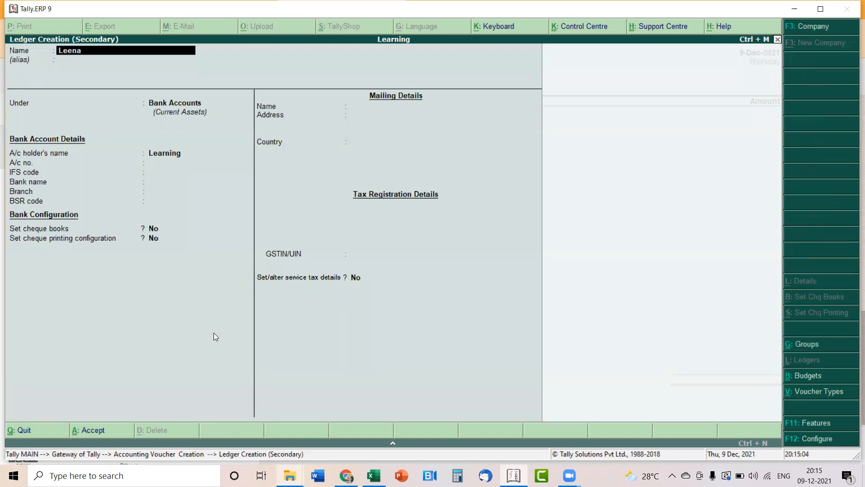
text( Capital Accoun)
key(Return)
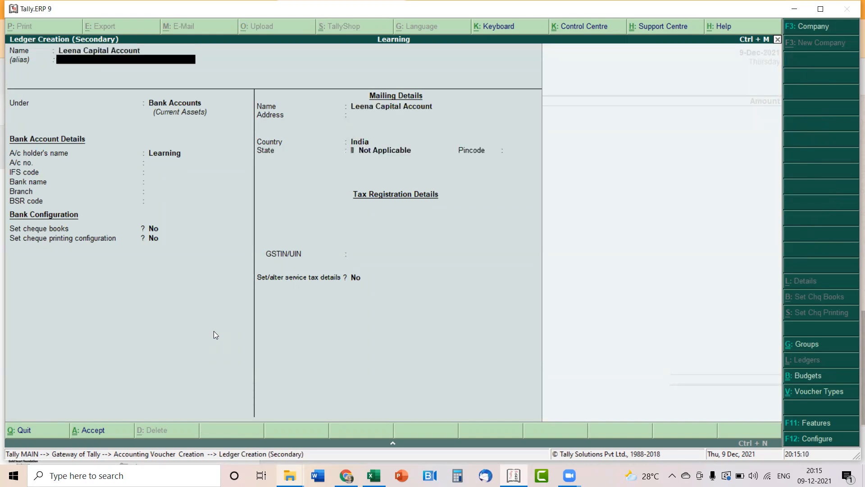
key(Return)
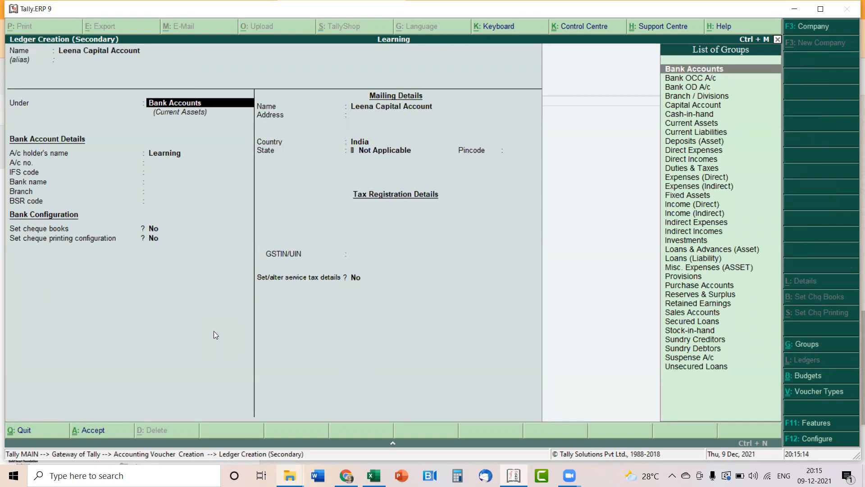
text(Cap)
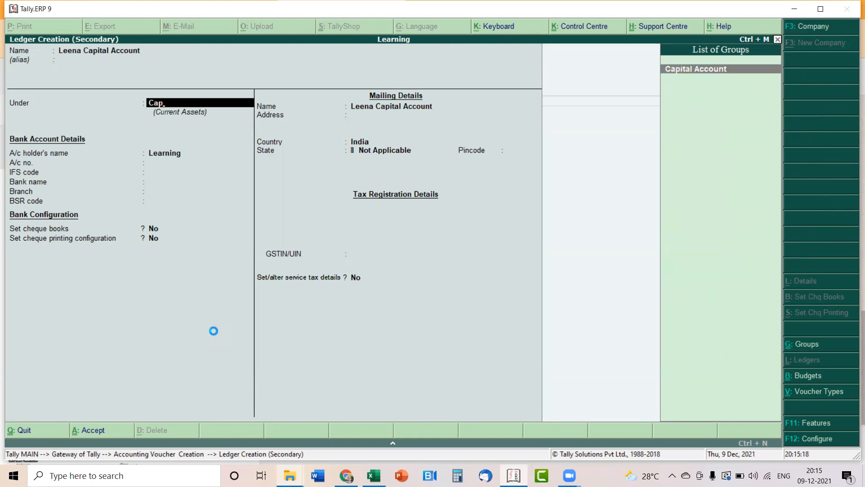
key(Return)
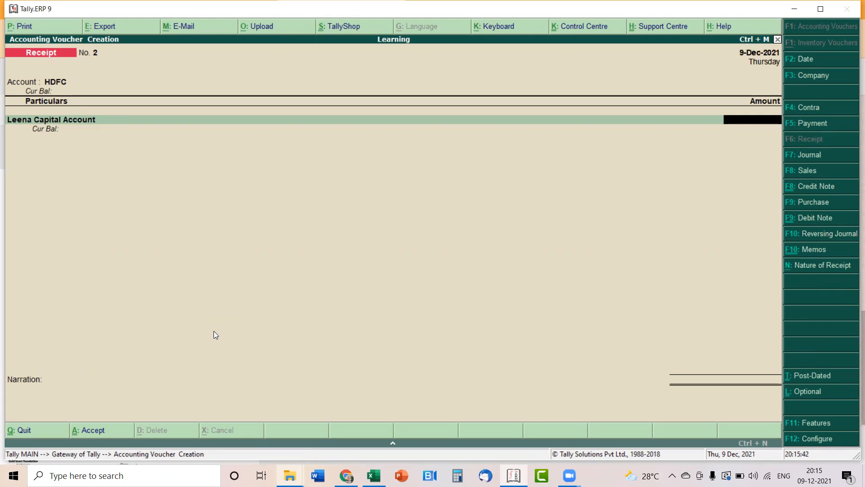
Enter the receipt's amount and save the voucher, reopening it to set the amount to 10,000.
text(0)
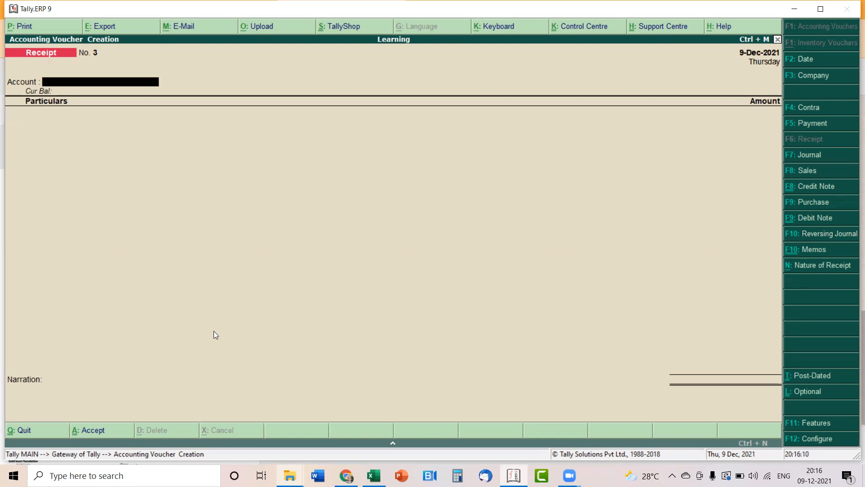
key(Page_Up)
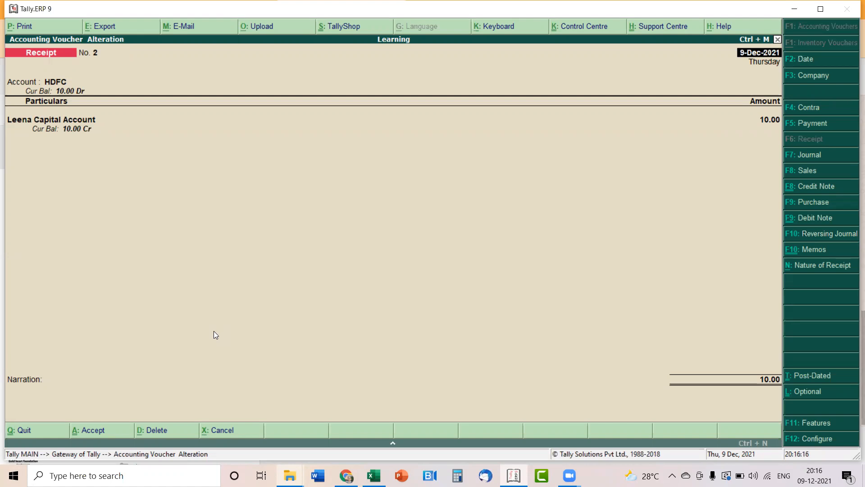
key(Return)
key(Return)
key(Return)
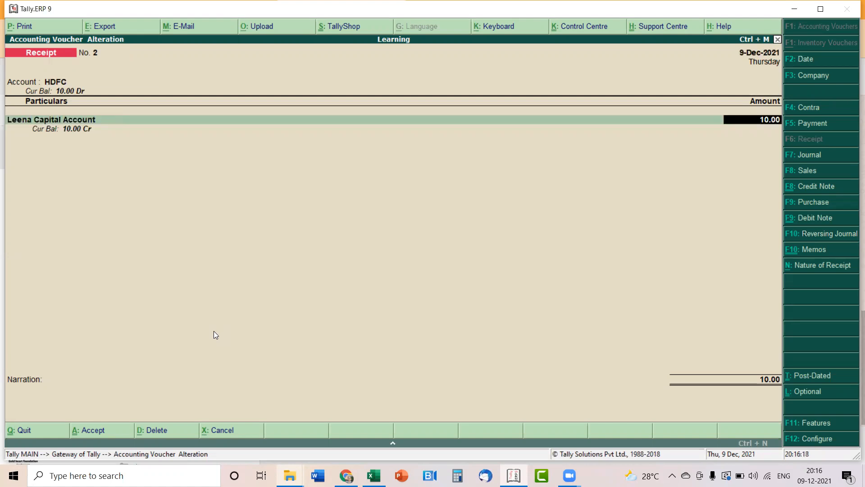
text(10000)
key(ctrl+a)
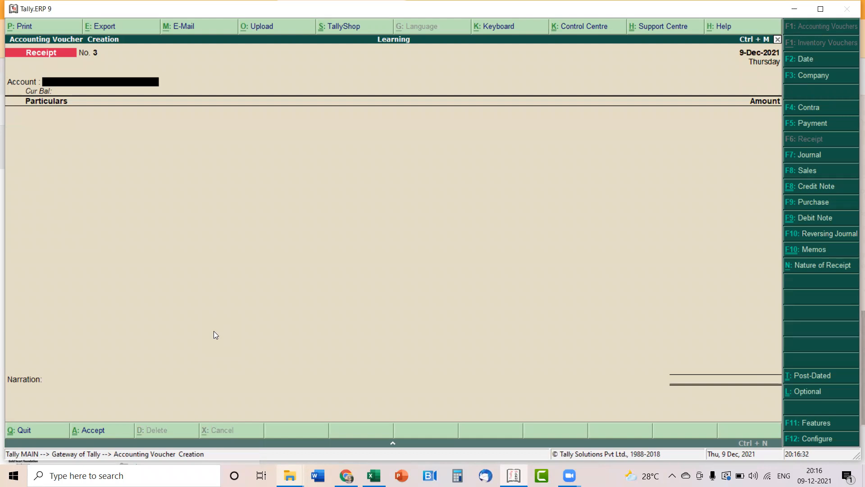
Reopen the HDFC receipt and save it with a narration giving the investor's name followed by "investment".
key(Page_Up)
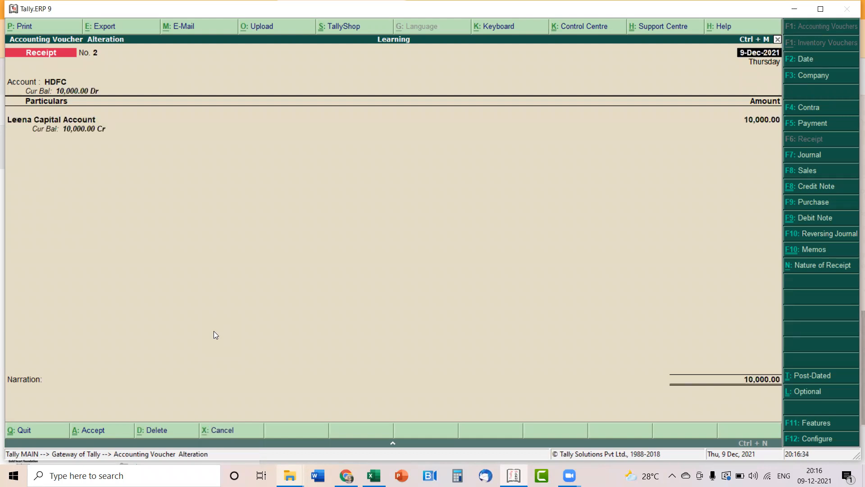
click(12, 396)
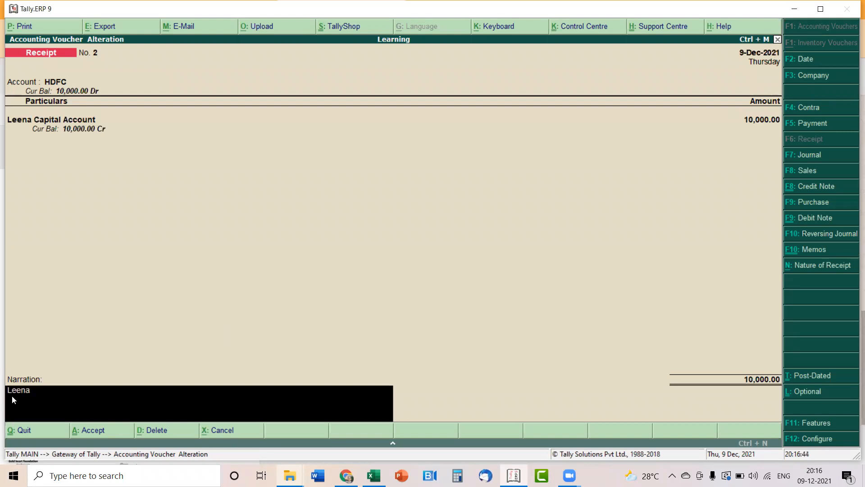
text(Leena investment)
key(Return)
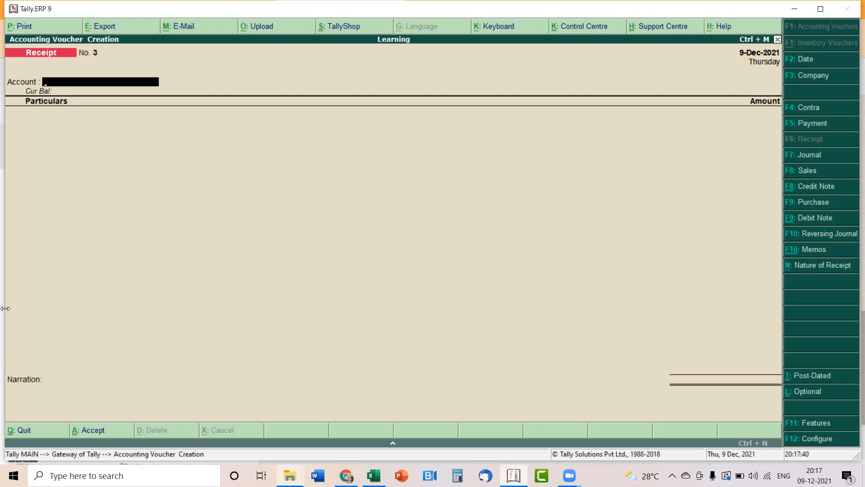
Reopen the saved HDFC receipt, send its screenshot to the investor's chat in WhatsApp, and return to Tally.
key(Page_Up)
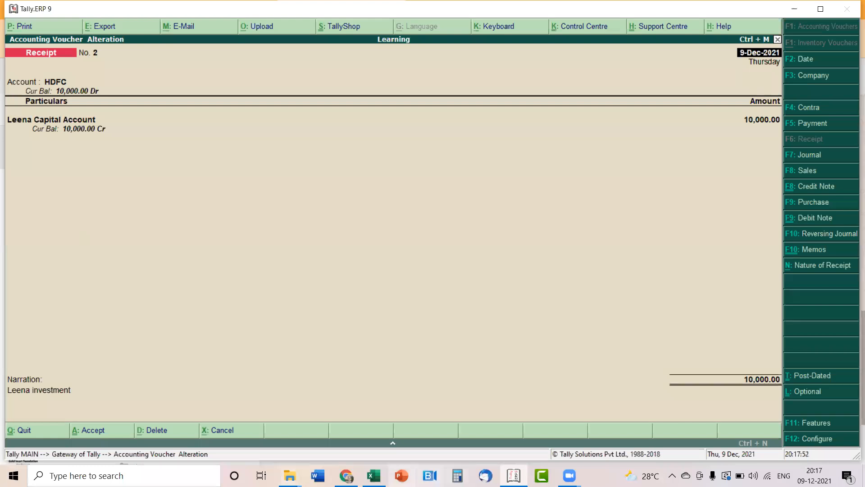
click(347, 476)
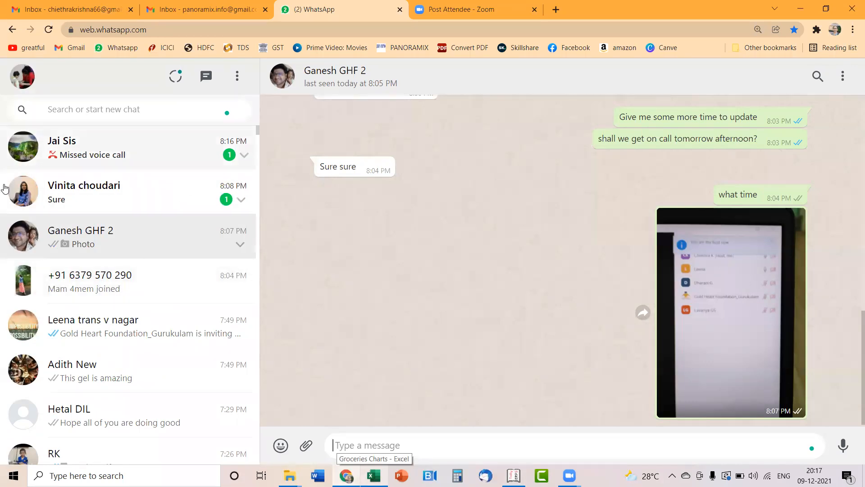
click(93, 324)
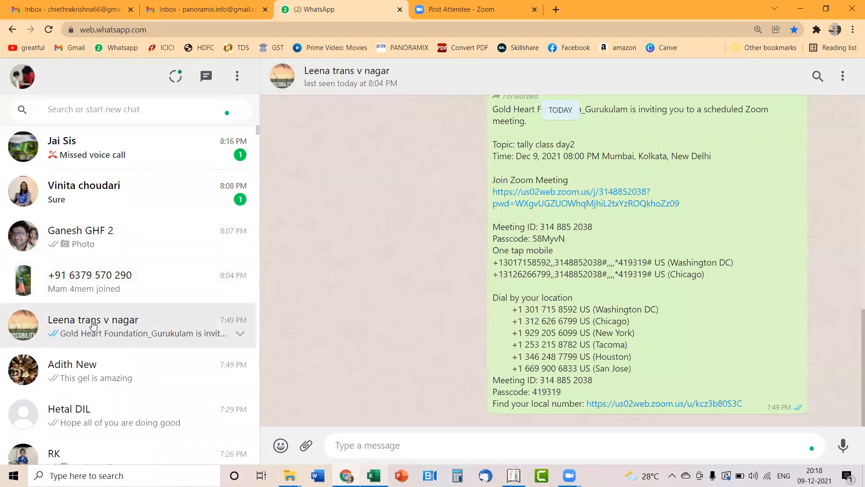
key(ctrl+v)
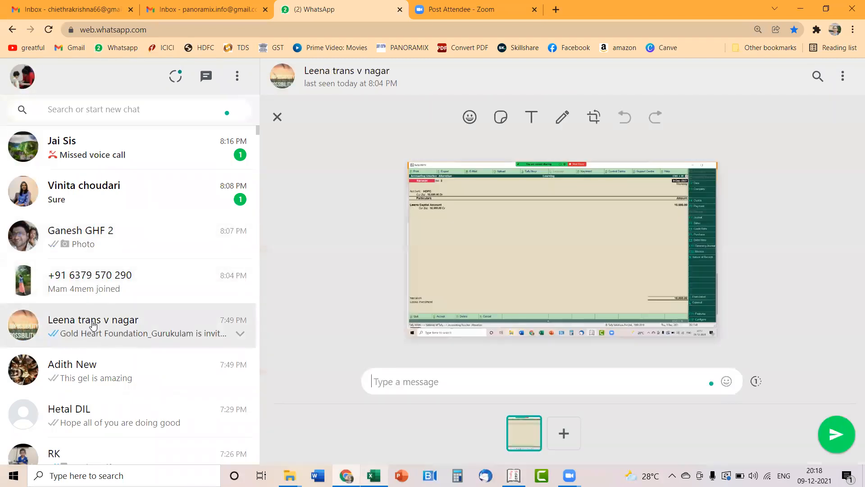
key(Return)
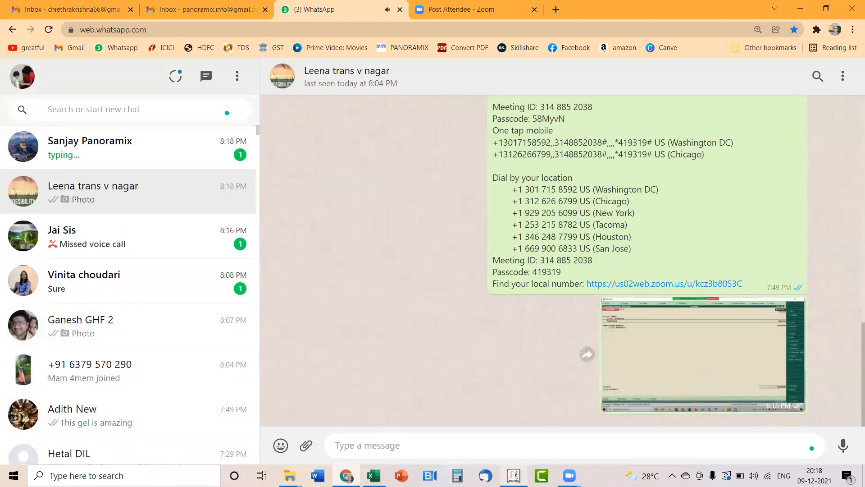
key(alt+Tab)
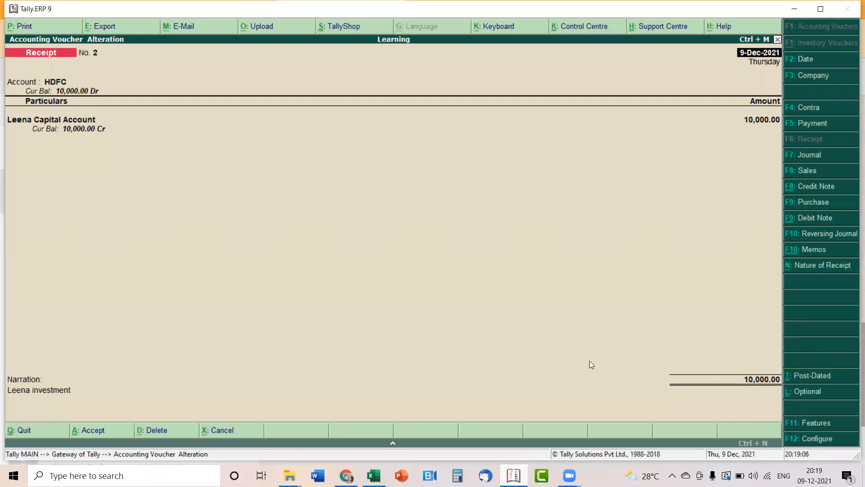
Try switching the reopened receipt to a payment voucher, discard the change, and return to the Gateway of Tally.
click(807, 124)
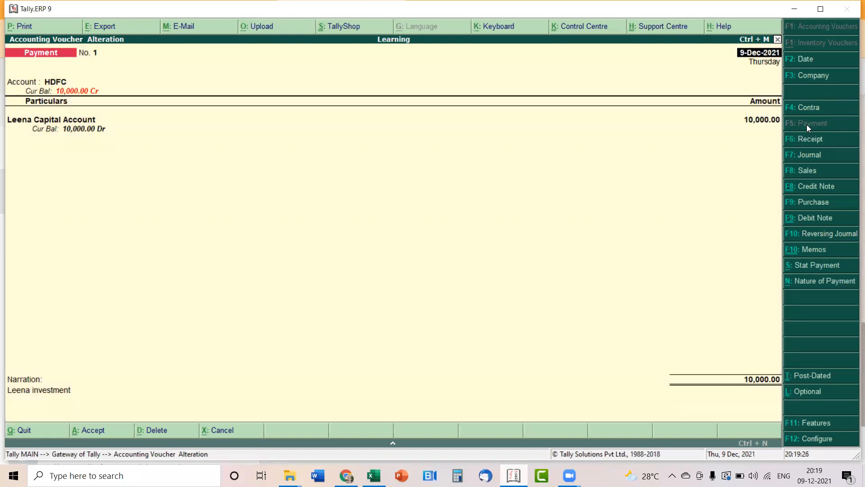
key(Escape)
key(y)
key(Escape)
key(y)
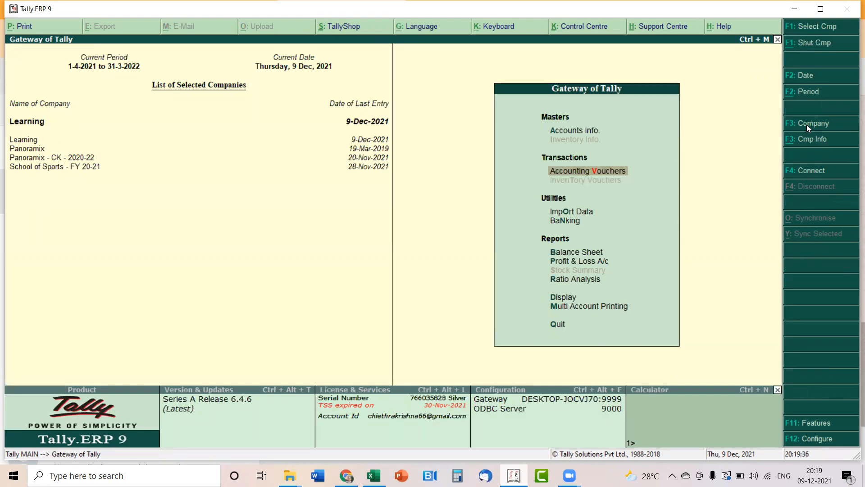
Open a new payment voucher and select Cash as its account.
key(Return)
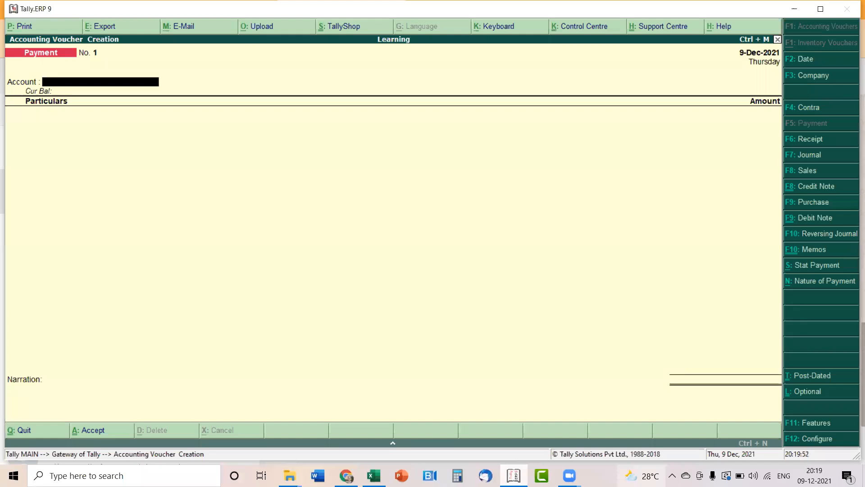
mouse_move(642, 476)
key(Escape)
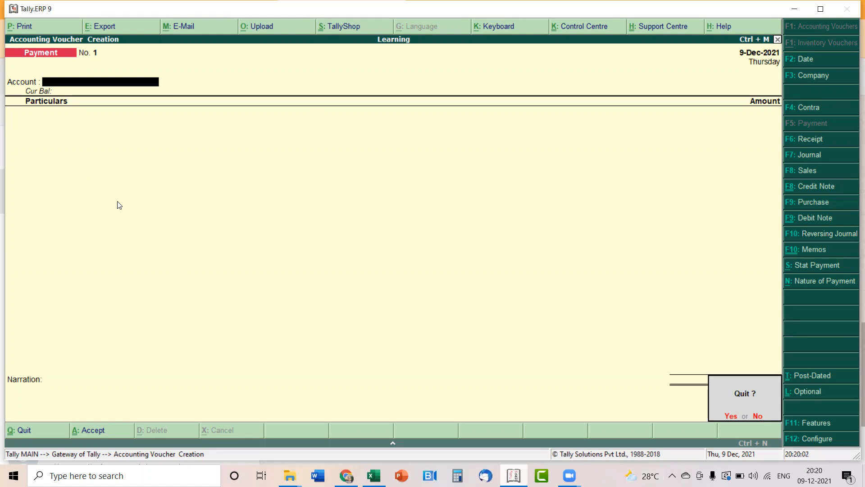
key(n)
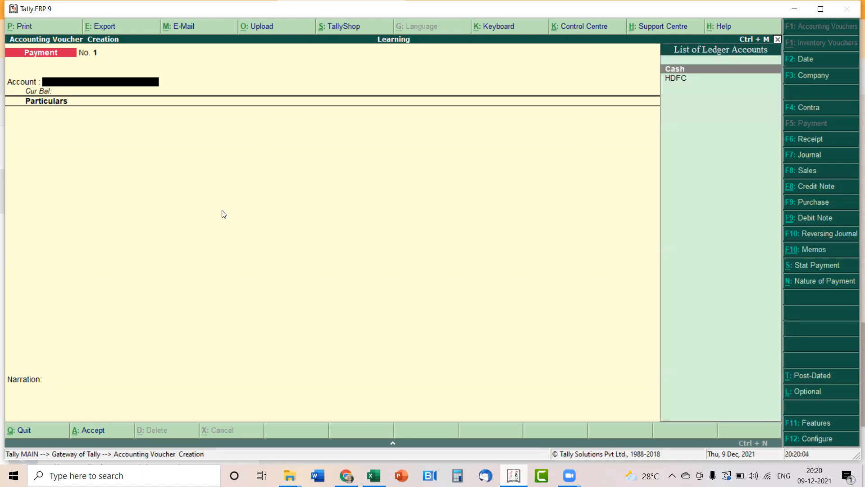
key(Return)
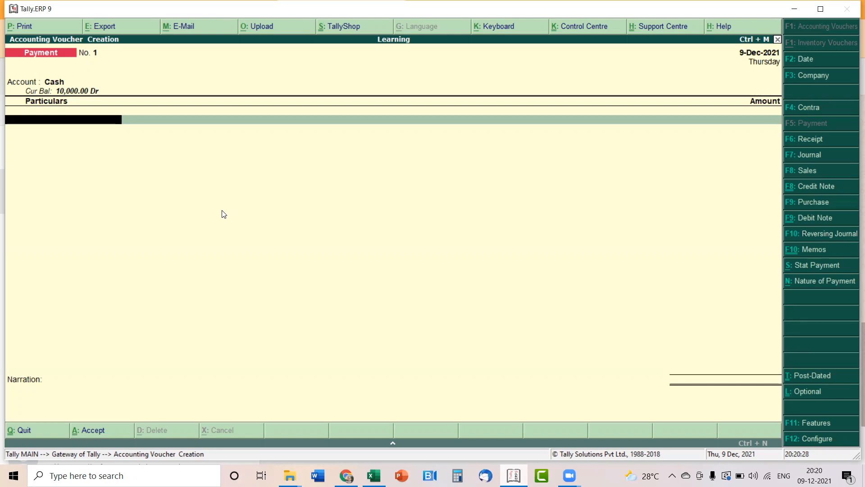
Create a ledger named Pooja Expenses under the Expenses (Direct) group from the payment voucher.
key(alt+c)
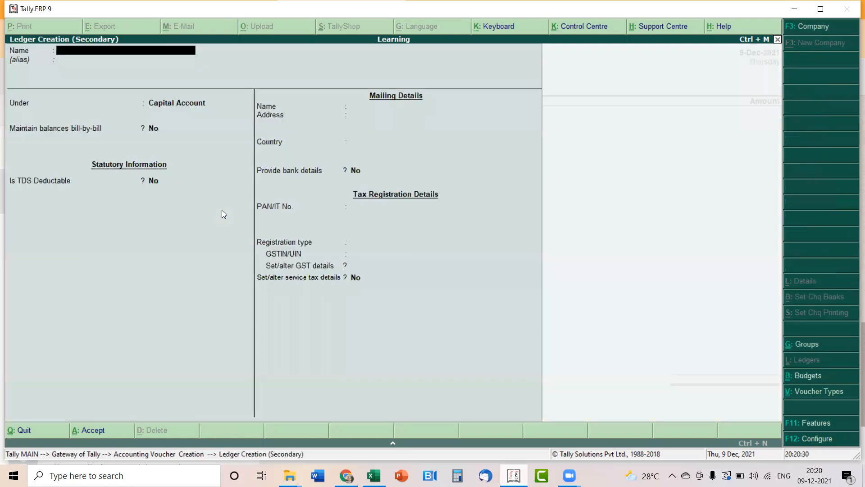
text(Pooja Expenses)
key(Return)
key(Return)
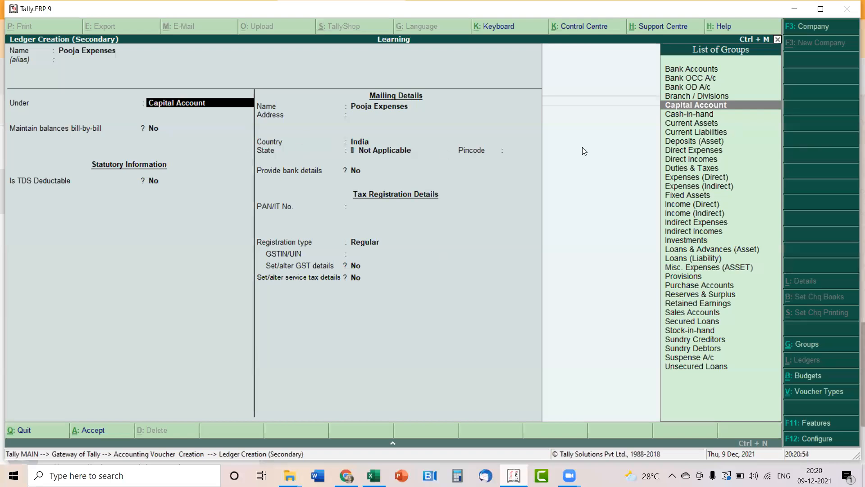
click(682, 179)
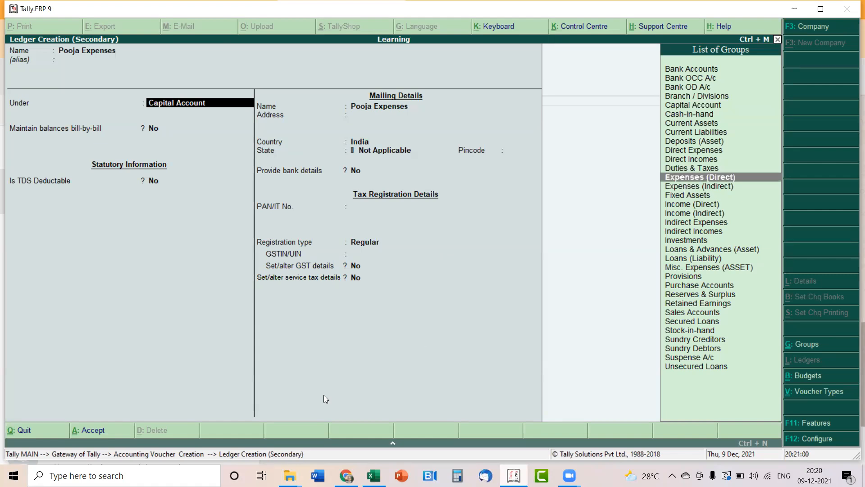
key(Return)
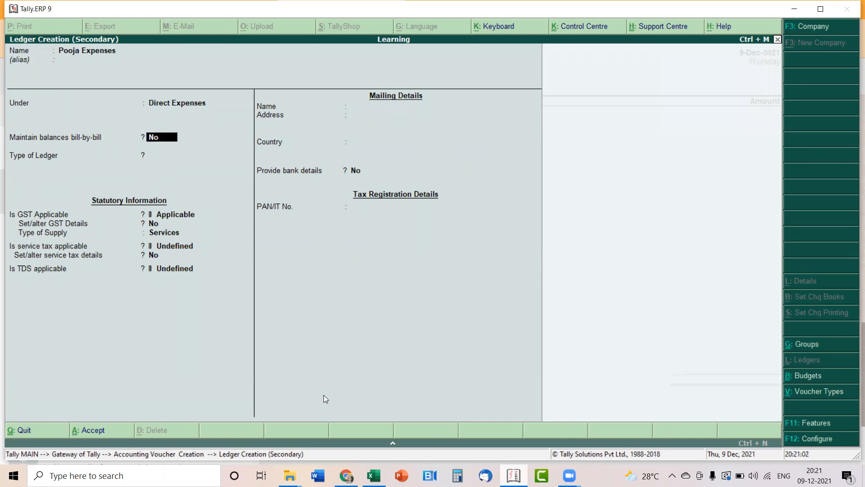
key(ctrl+a)
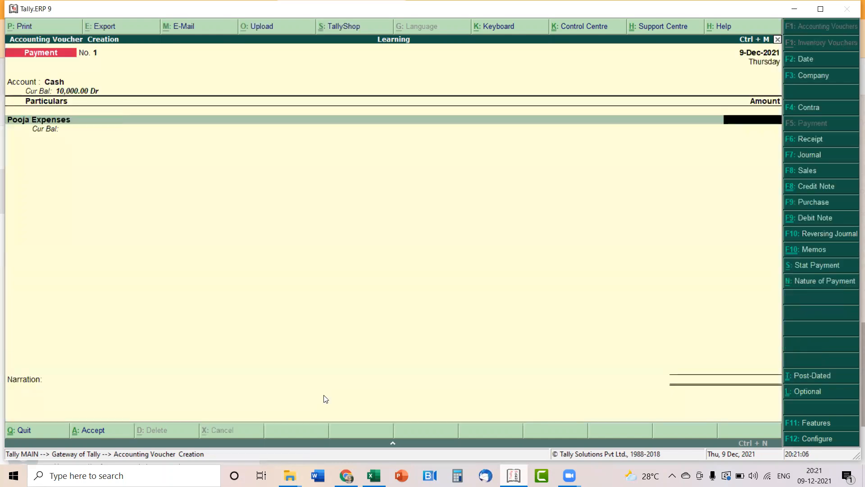
Enter 101 as the Pooja Expenses amount and save the payment with the narration "Inaguration Expenses".
text(101)
key(Return)
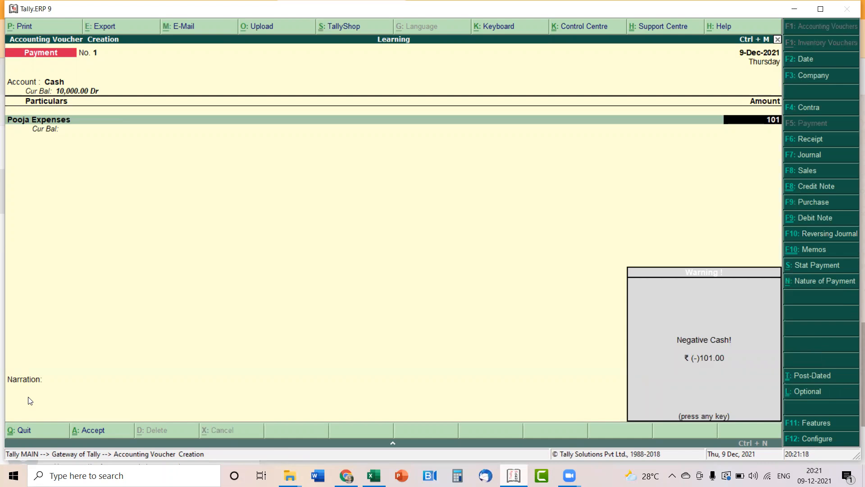
key(Return)
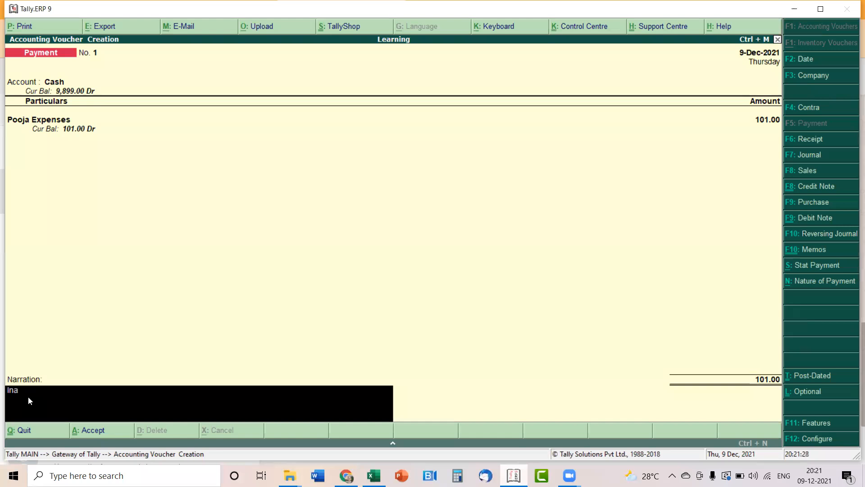
text(on Expenses)
key(ctrl+a)
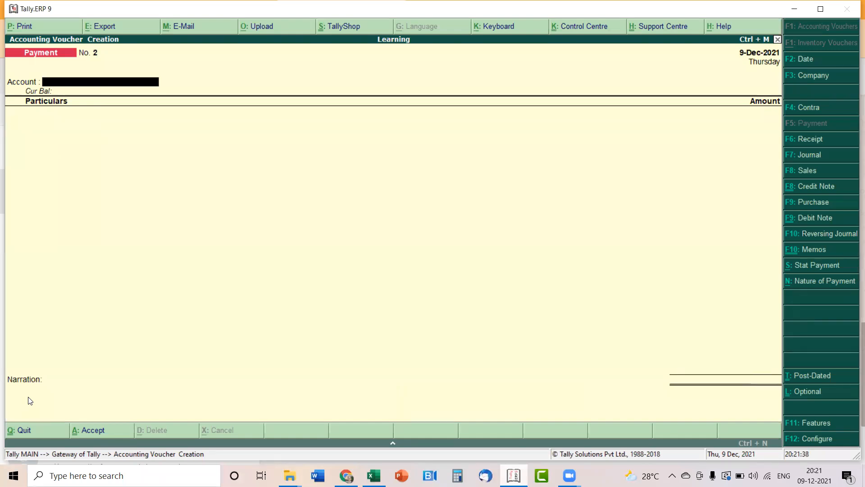
Reopen the saved Pooja Expenses payment for viewing and return to the Gateway of Tally.
key(Page_Up)
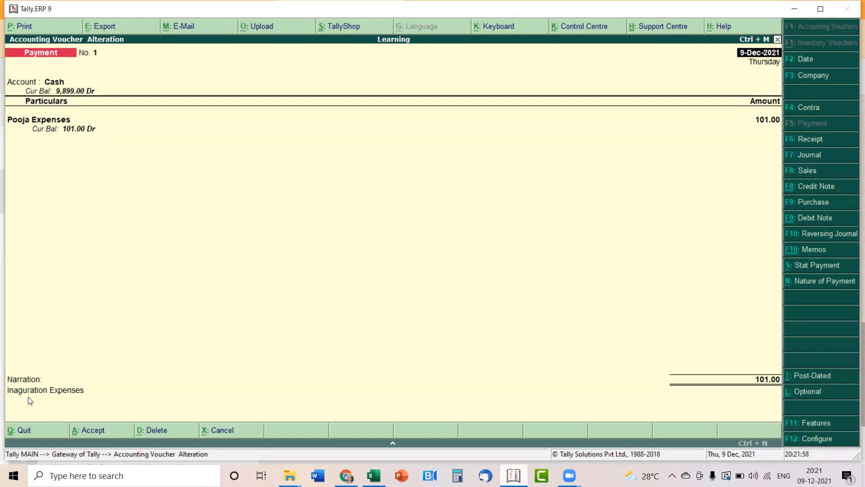
key(Escape)
key(Return)
key(Escape)
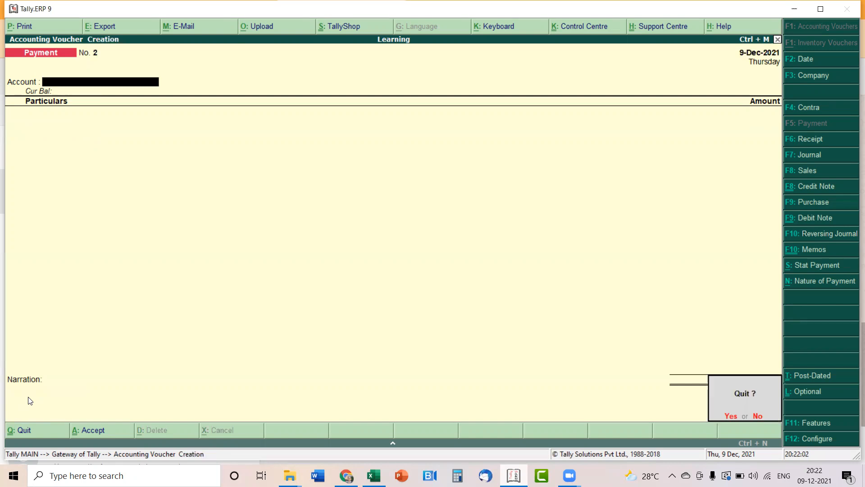
key(Return)
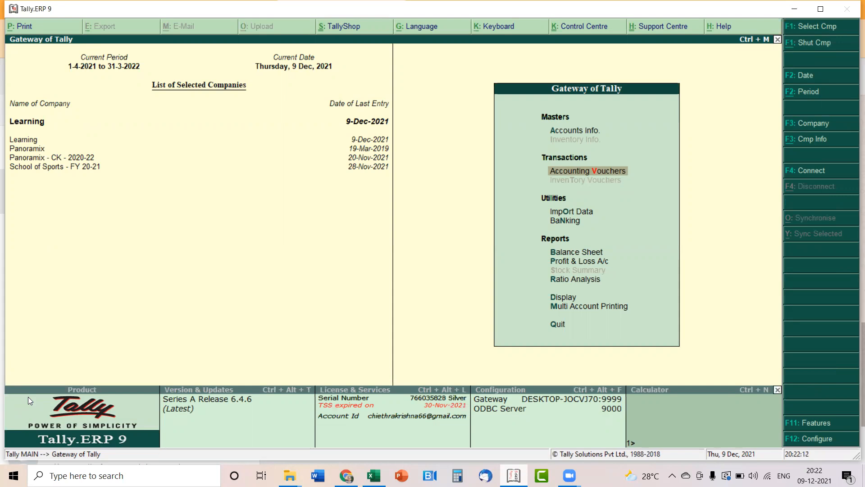
Review the saved Pooja Expenses payment and the preceding HDFC receipt, and accept the payment again without edits.
key(Return)
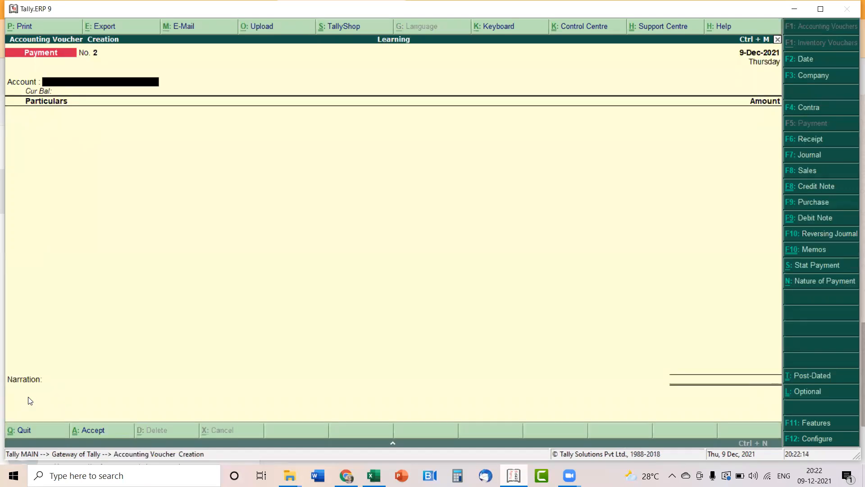
key(Page_Up)
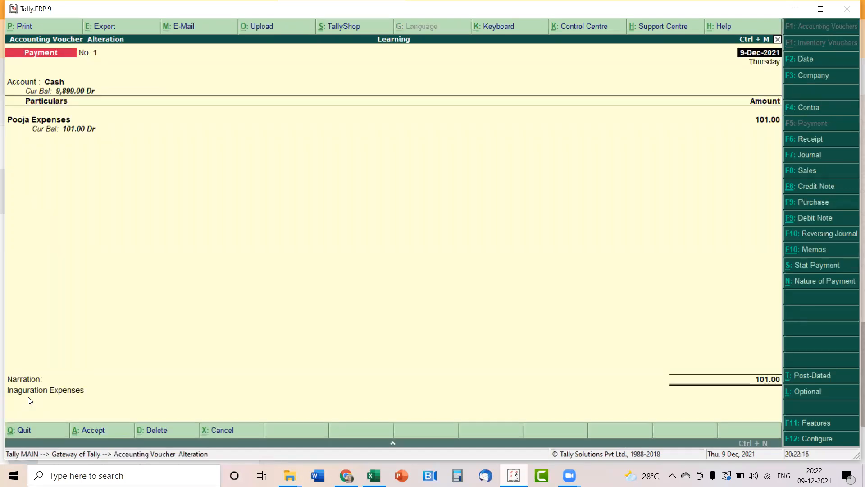
key(Page_Up)
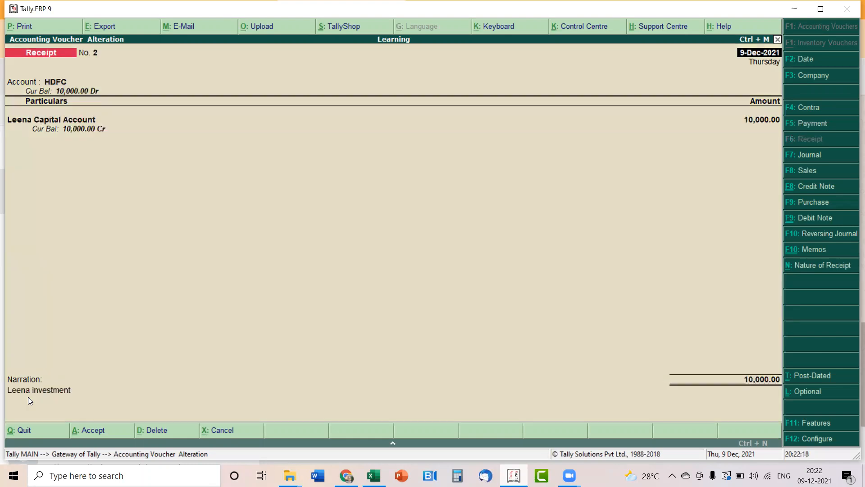
key(Page_Down)
key(Page_Up)
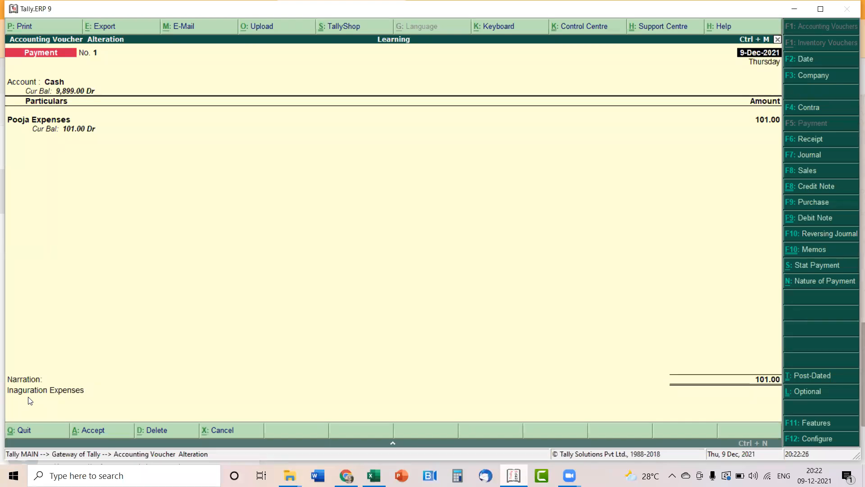
key(Return)
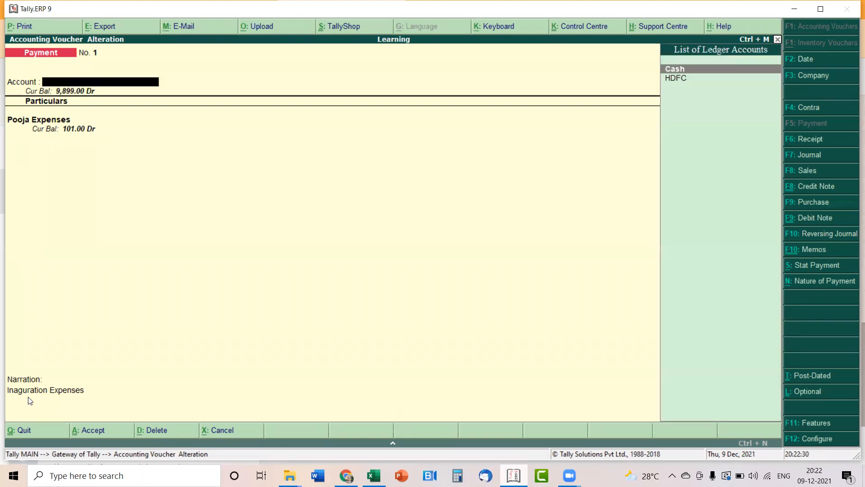
key(ctrl+a)
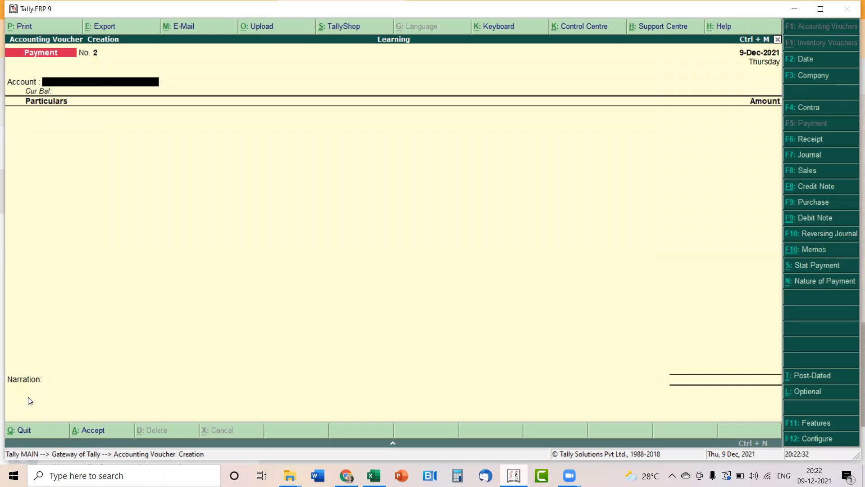
Go back through the saved vouchers to the HDFC receipt and exit to the Gateway of Tally.
key(Page_Up)
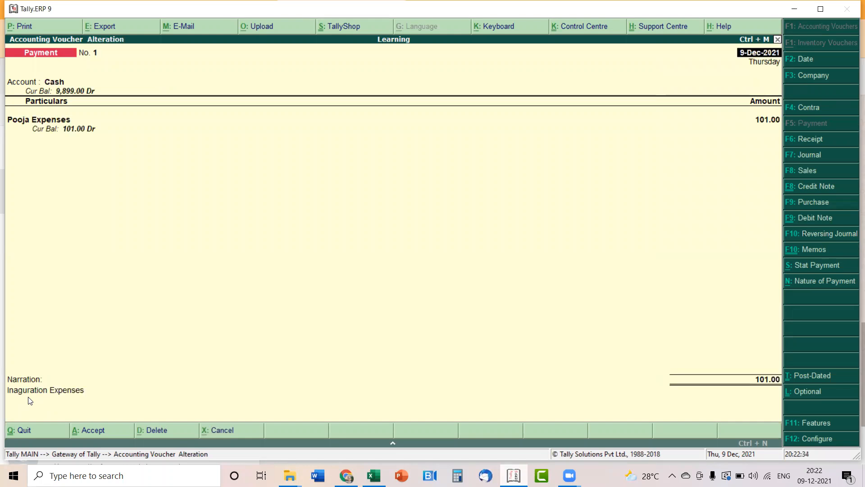
key(Page_Up)
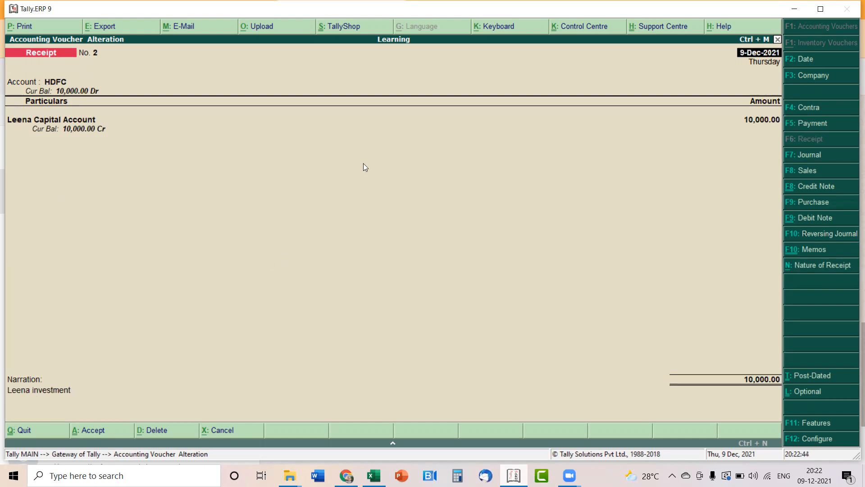
key(Escape)
key(y)
key(Escape)
key(y)
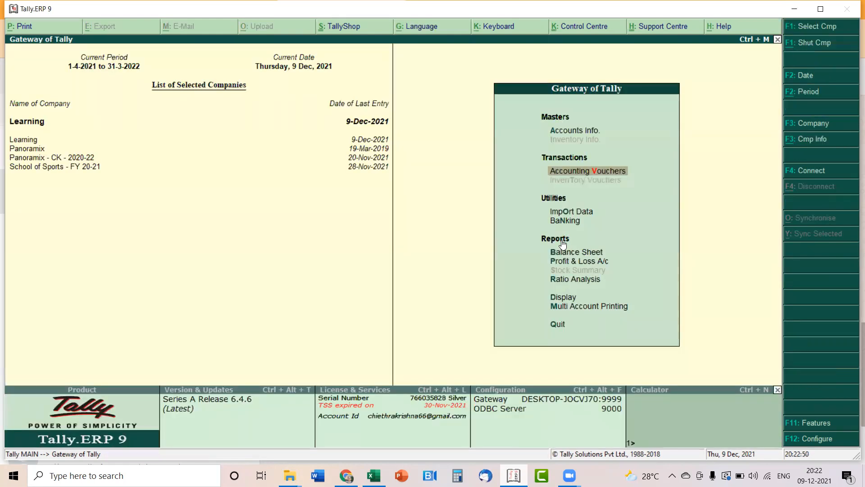
Open the Day Book and duplicate the 10,000 HDFC receipt voucher.
key(d)
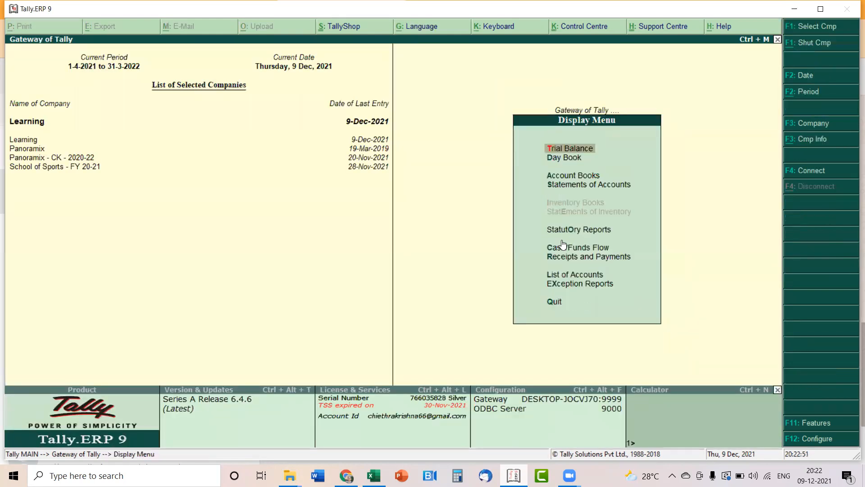
key(y)
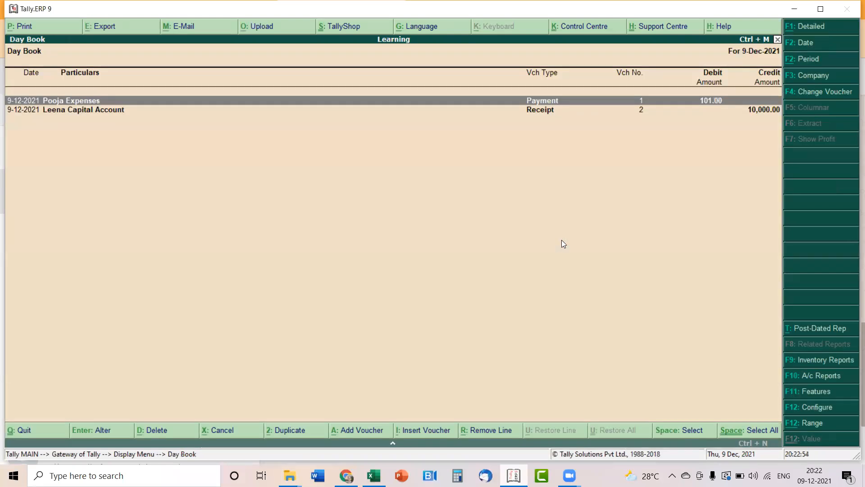
key(Down)
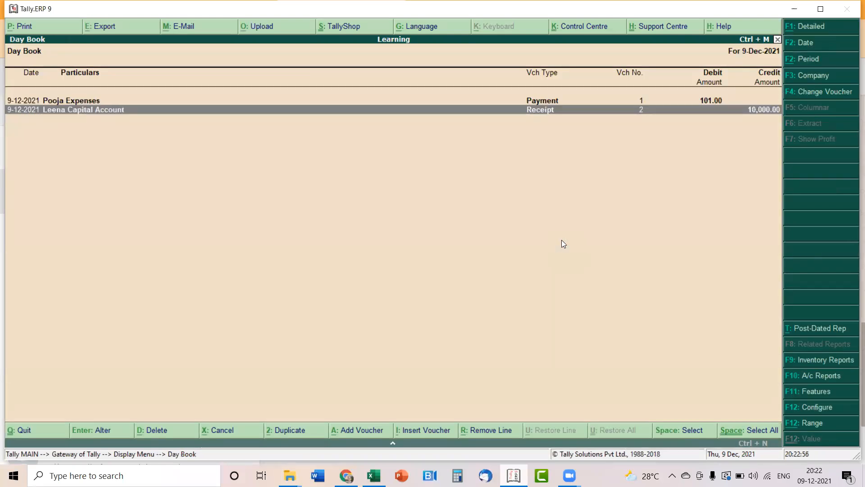
key(alt+2)
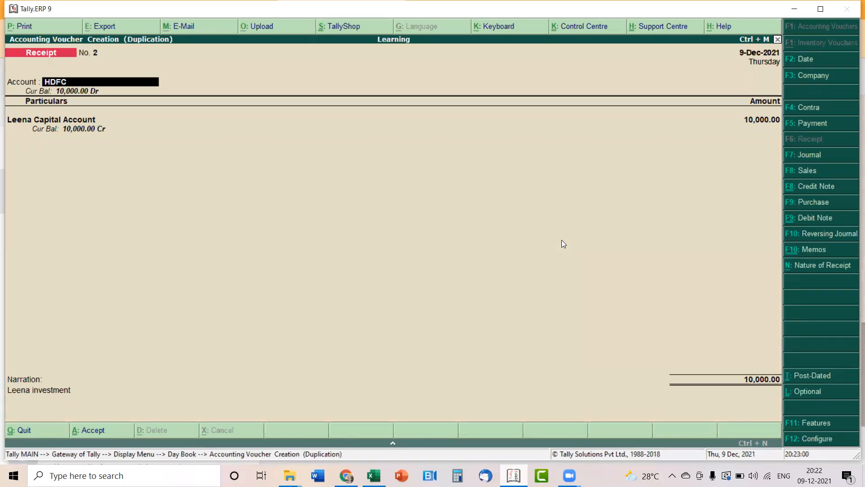
Set the duplicated receipt's account to Cash and its particulars to the other investor's capital account, keeping 10,000.
text(cash)
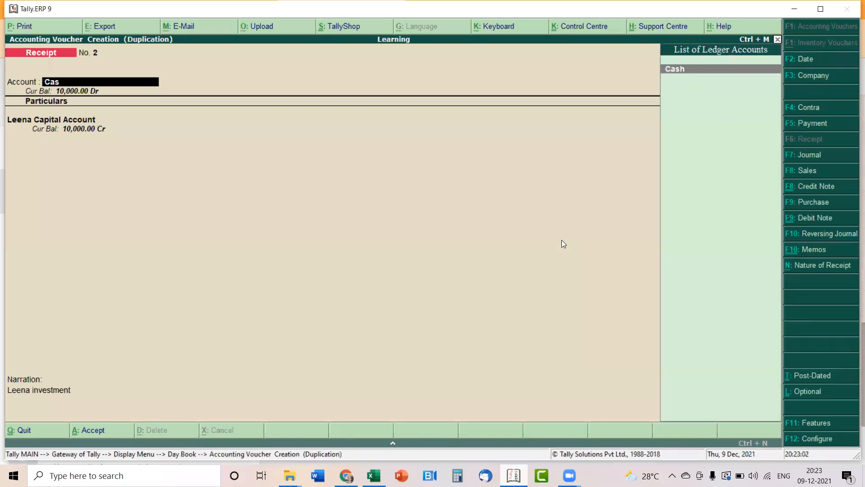
key(Return)
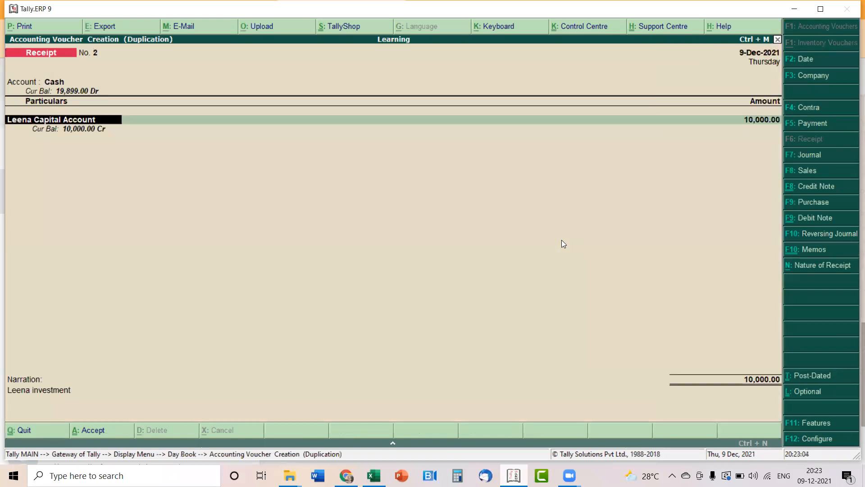
text(dha)
key(Return)
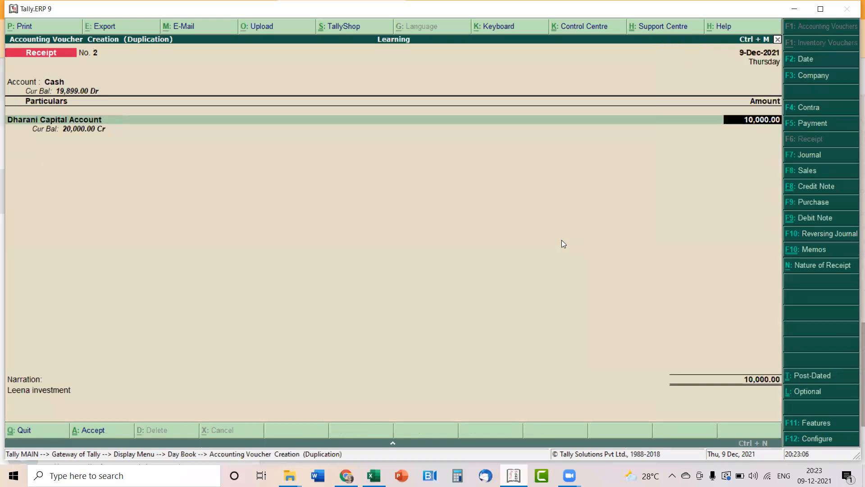
key(Return)
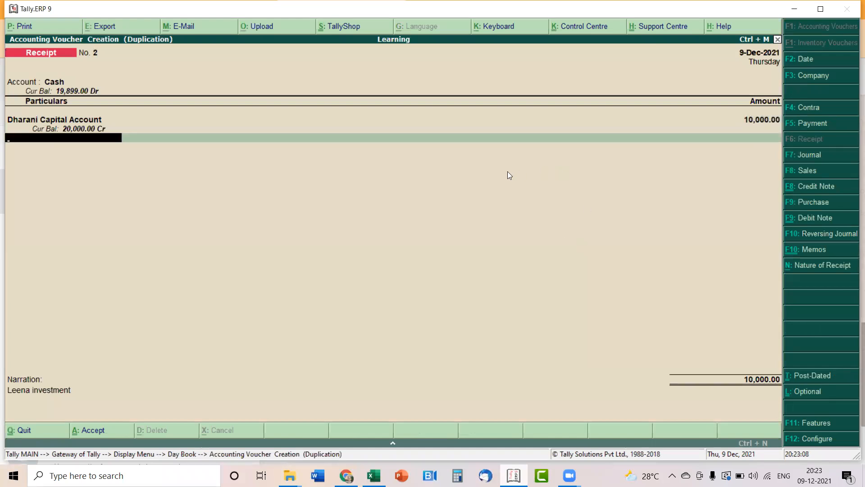
Replace the duplicate's narration with the other investor's name followed by "Investment" and save the receipt.
key(Return)
key(BackSpace)
text(Dharani)
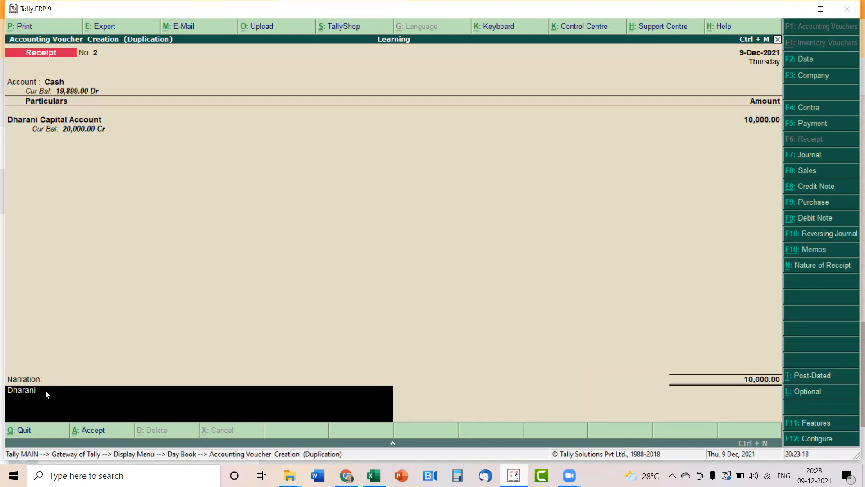
text(Investment)
key(ctrl+a)
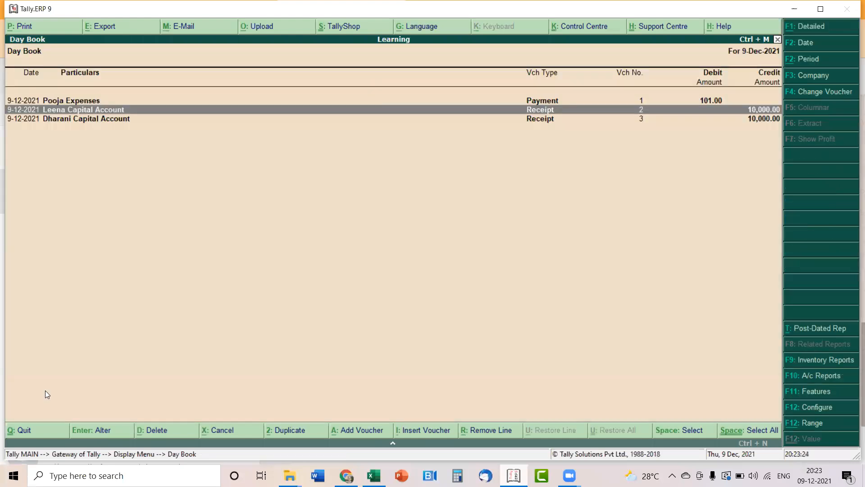
Select the 101 Pooja Expenses payment voucher in the Day Book.
key(Down)
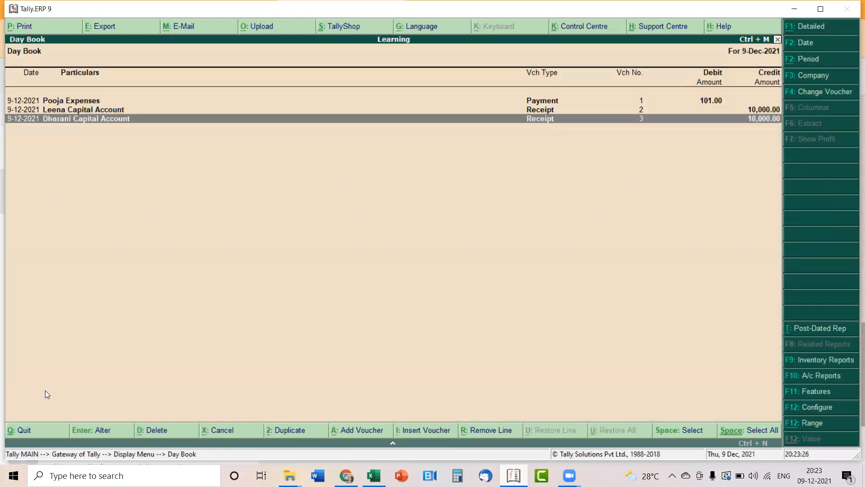
key(Up)
key(Up)
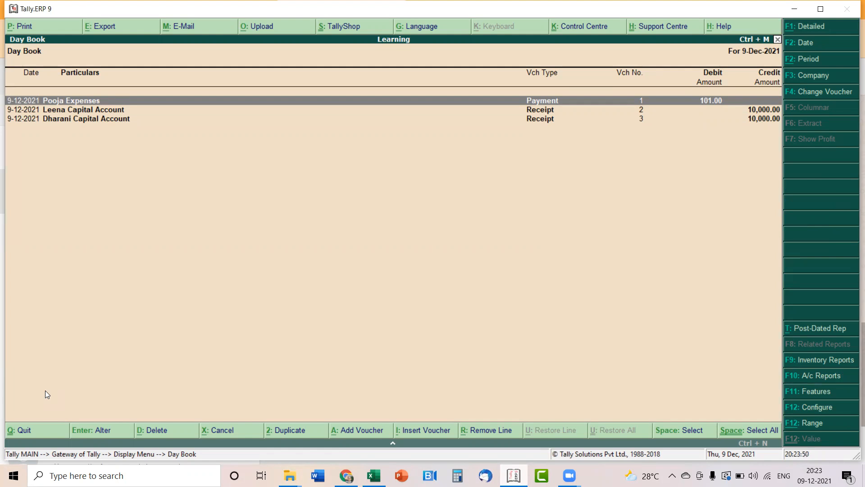
key(2)
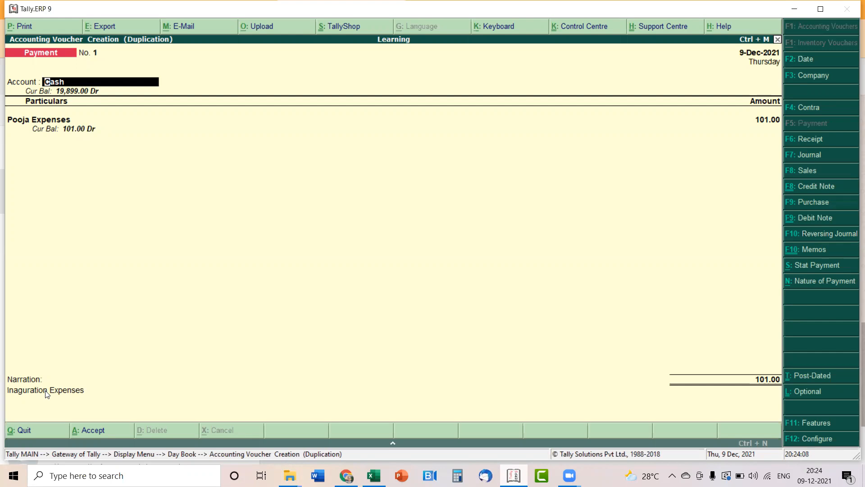
text(2)
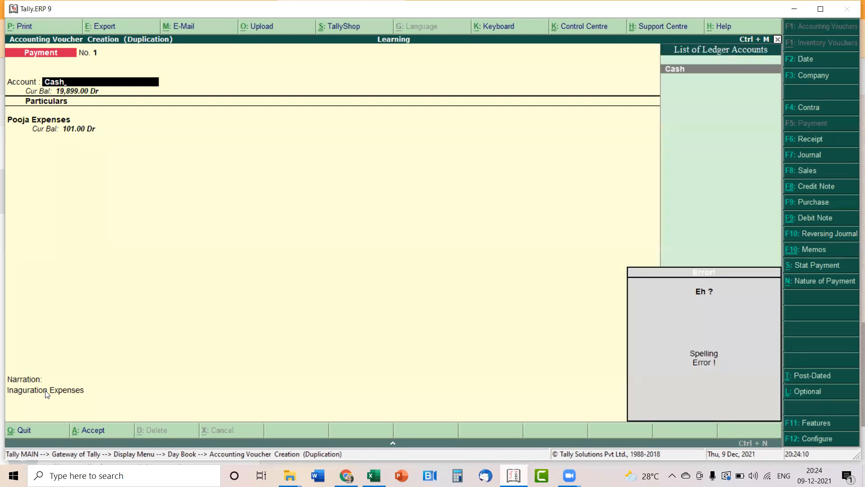
key(BackSpace)
key(BackSpace)
key(BackSpace)
key(BackSpace)
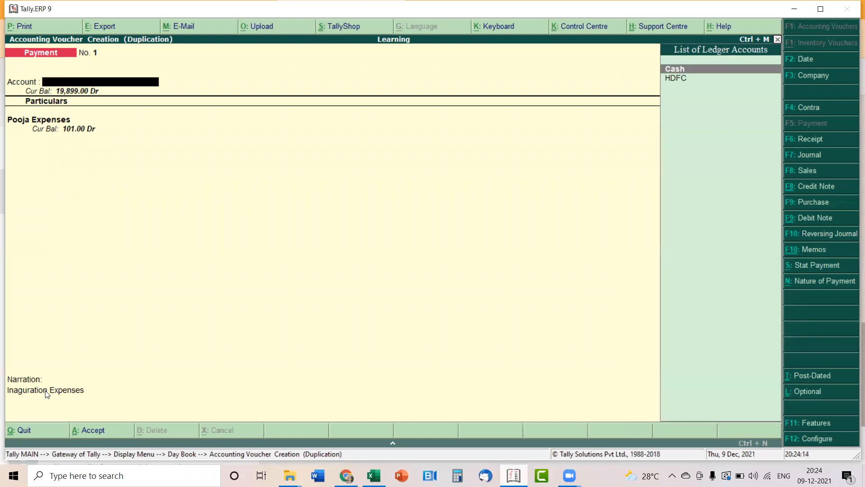
key(Down)
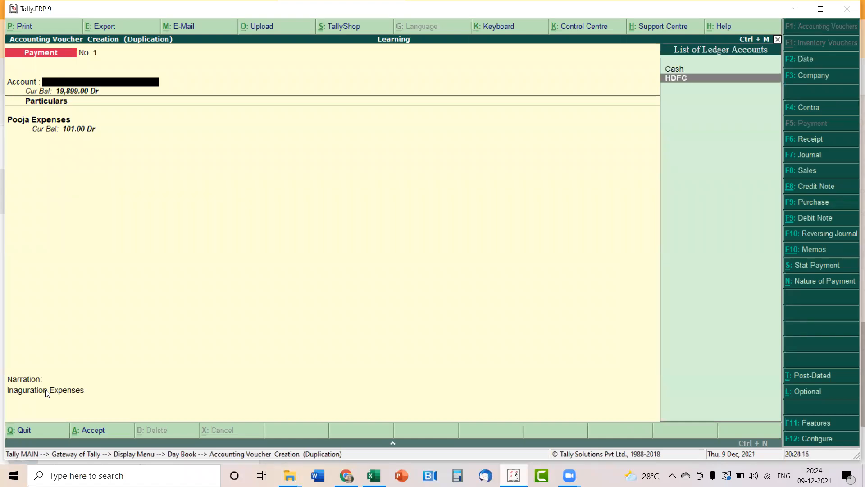
key(Return)
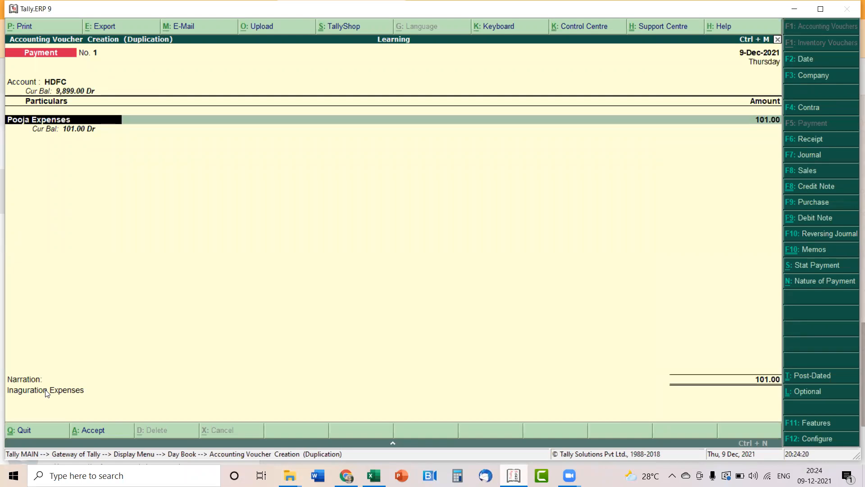
key(Escape)
key(Escape)
key(y)
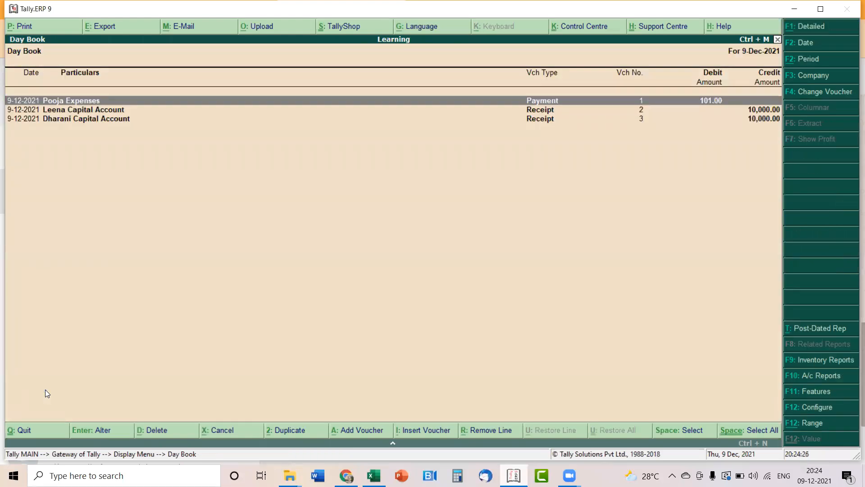
Duplicate the Pooja Expenses payment voucher and set the duplicate's account to HDFC.
key(alt+2)
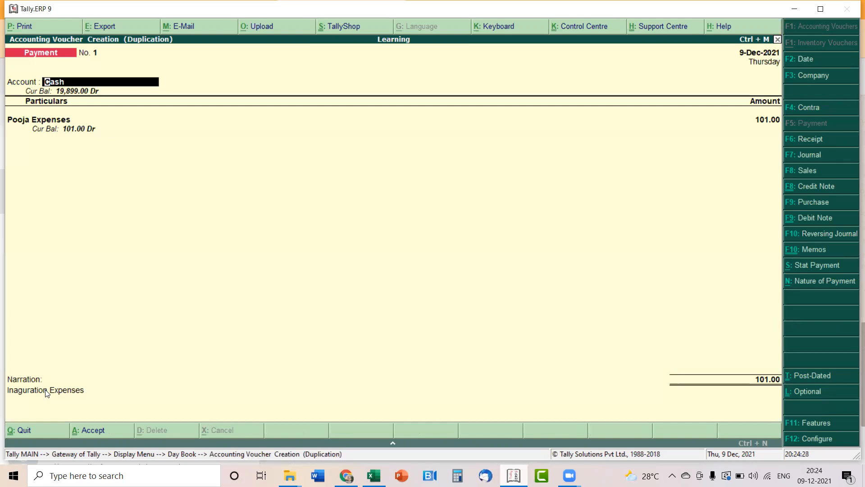
text(Hd)
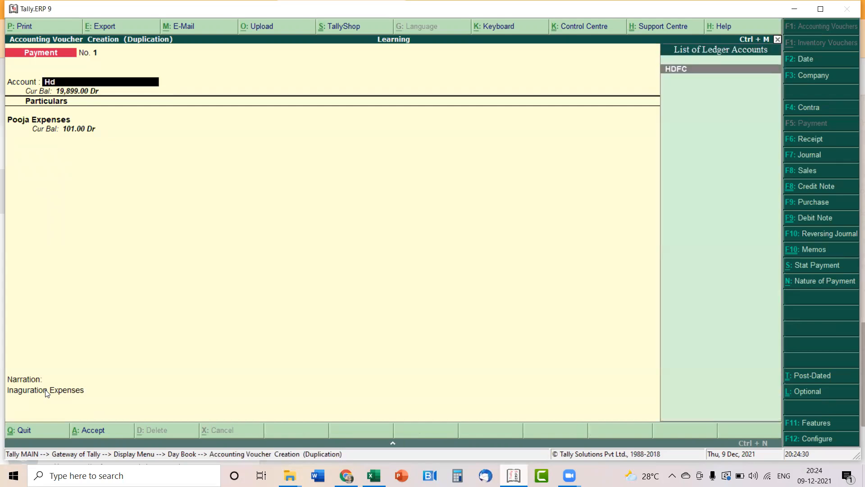
key(Return)
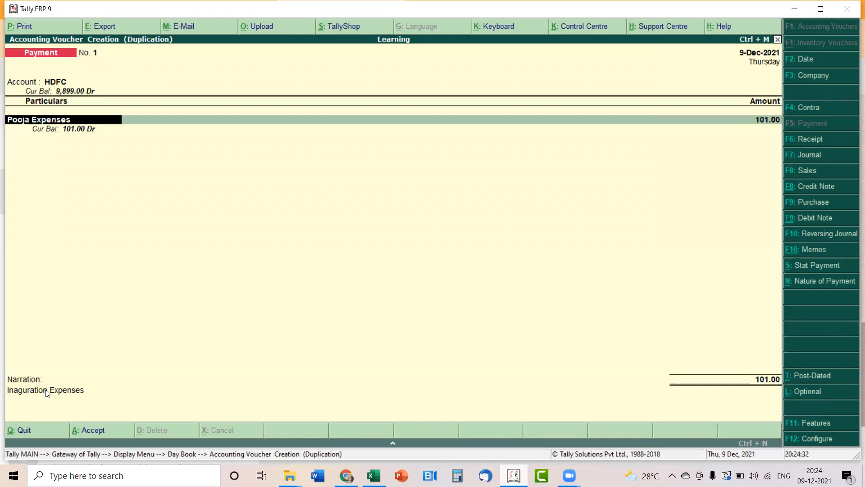
Create a "Printing & Stationery" ledger as the duplicated payment's particulars and set its amount to 500.
key(alt+c)
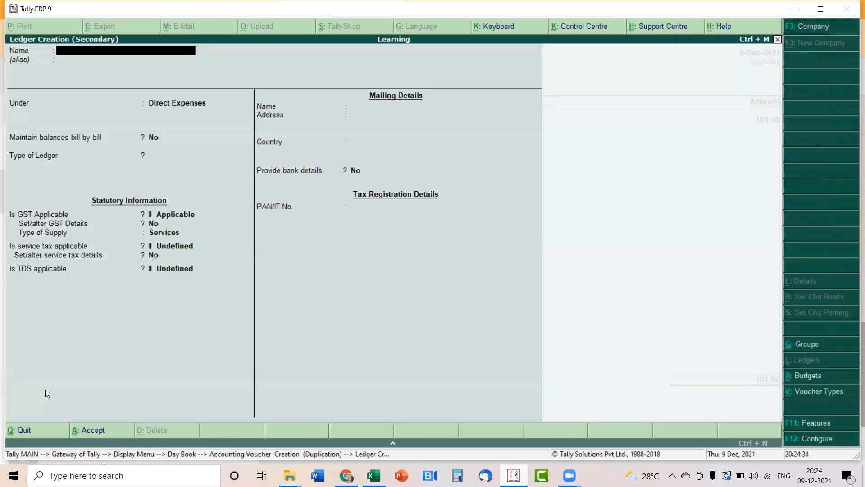
text(Printing & Stationery)
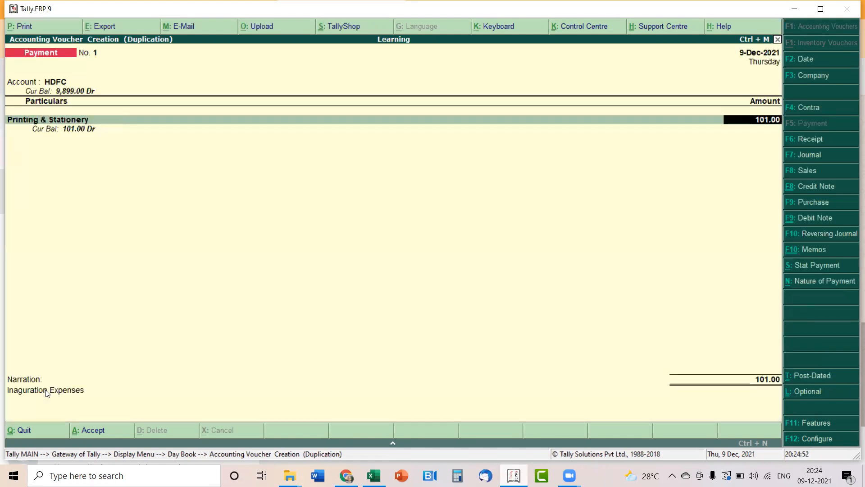
text(500)
key(Return)
key(Return)
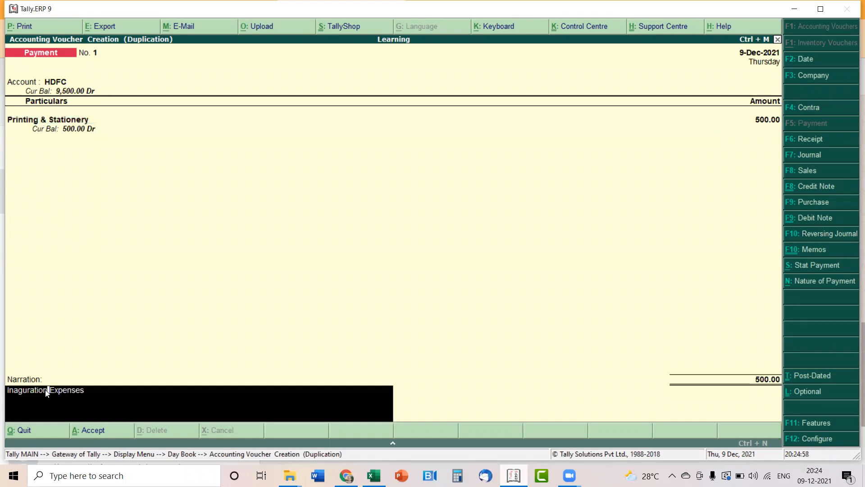
Replace the payment's narration with "stationery purchased" and save the voucher.
key(BackSpace)
text(stationery purchased)
key(ctrl+a)
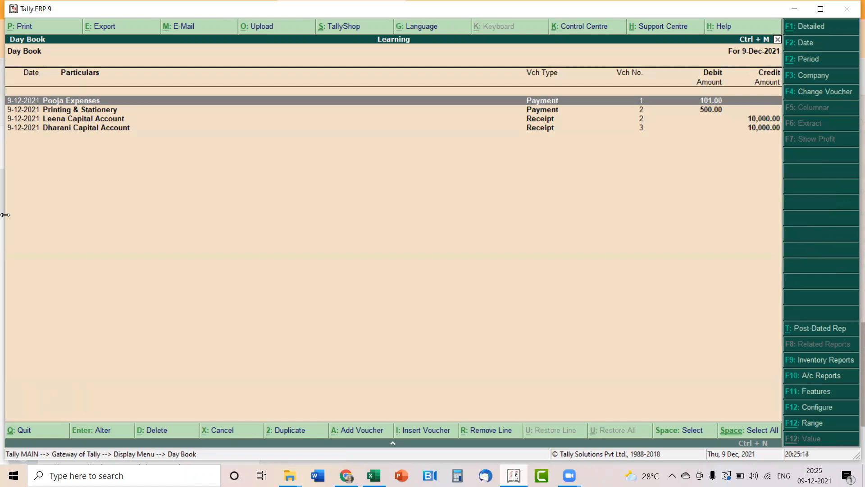
Review the payment and receipt entries in the Day Book, including Printing & Stationery, and exit to the Gateway of Tally.
key(Down)
key(Down)
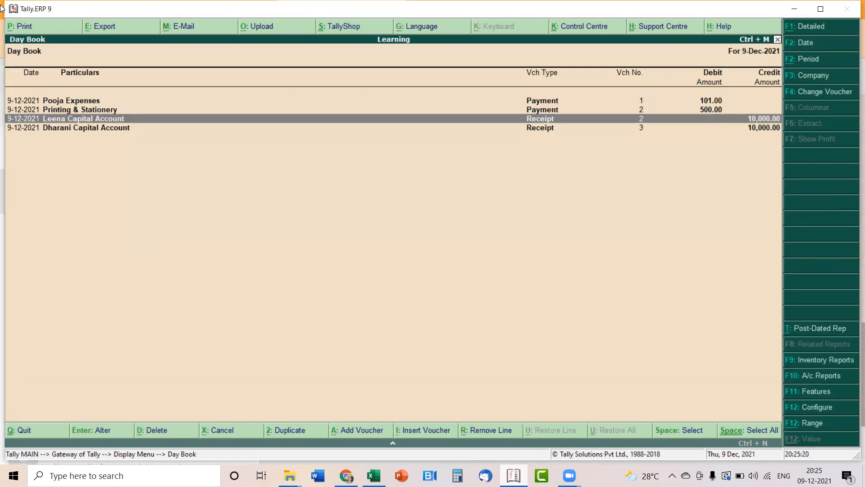
key(Down)
key(Up)
key(Up)
key(Up)
key(Down)
key(Down)
key(Down)
key(Up)
key(Up)
key(Up)
key(Down)
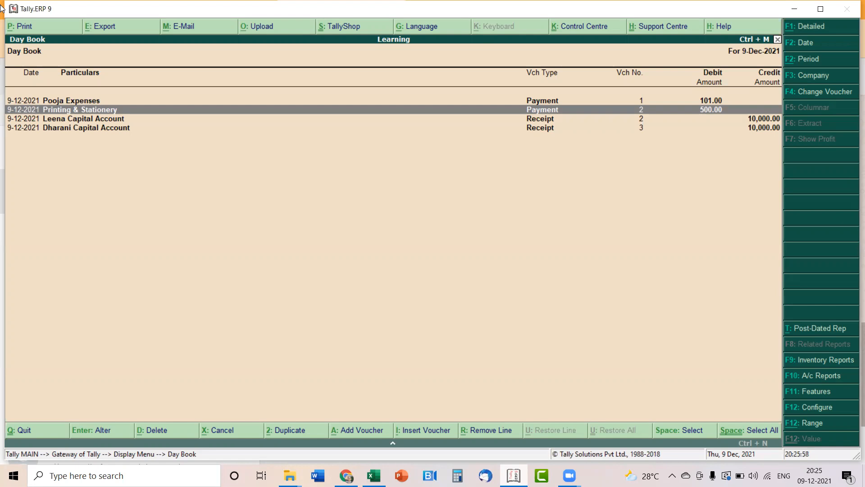
key(Escape)
key(Escape)
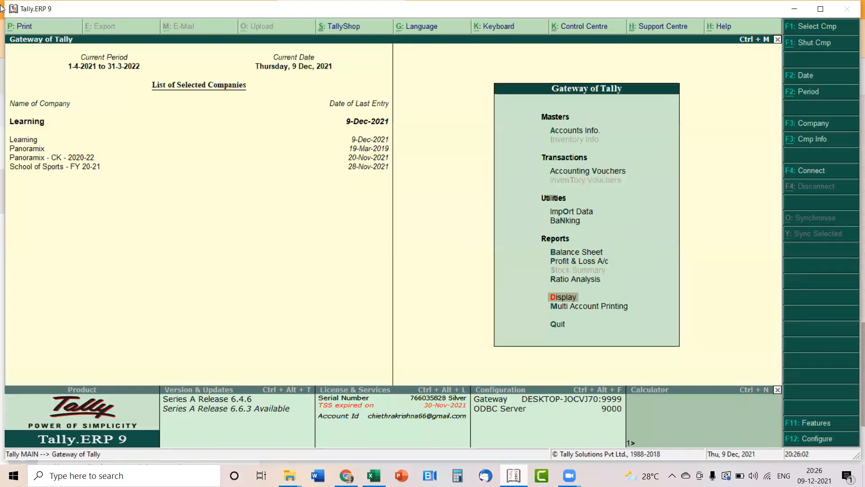
key(v)
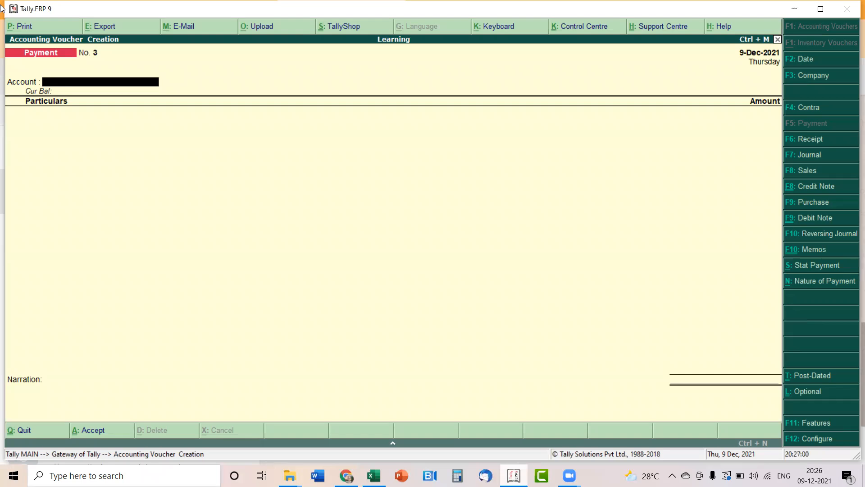
click(785, 1)
key(Return)
key(Escape)
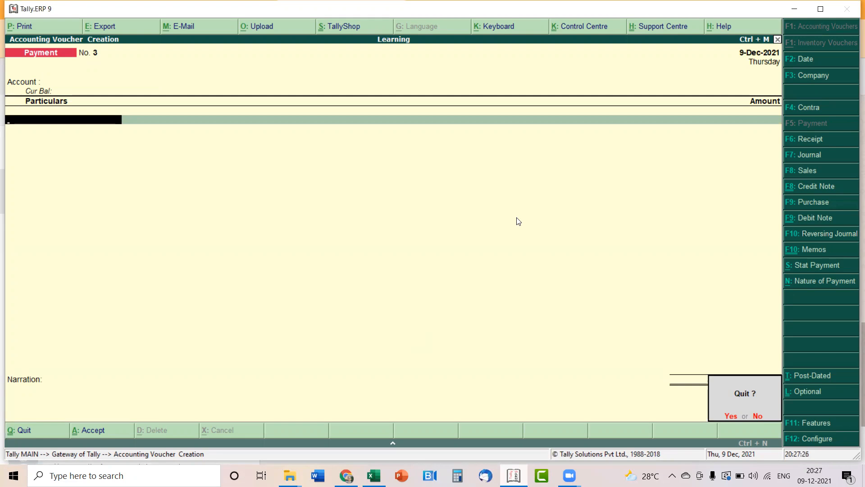
key(y)
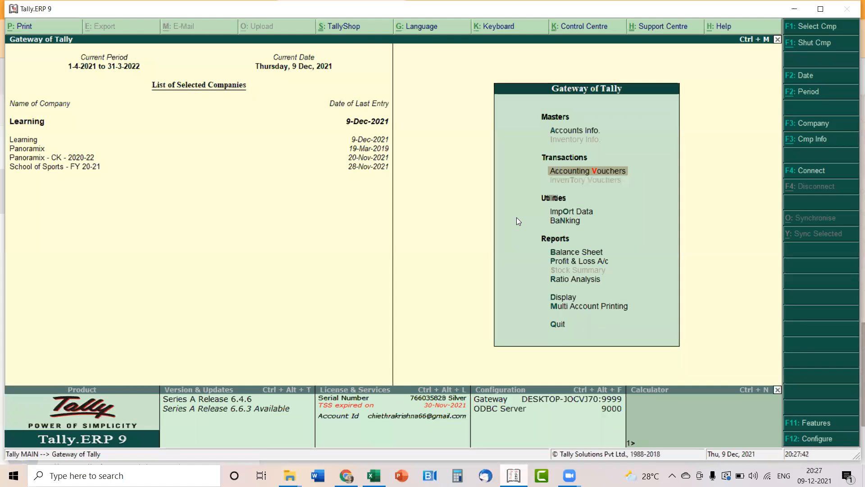
Open the Cash/Bank Books summary and review the Cash ledger's December vouchers.
key(d)
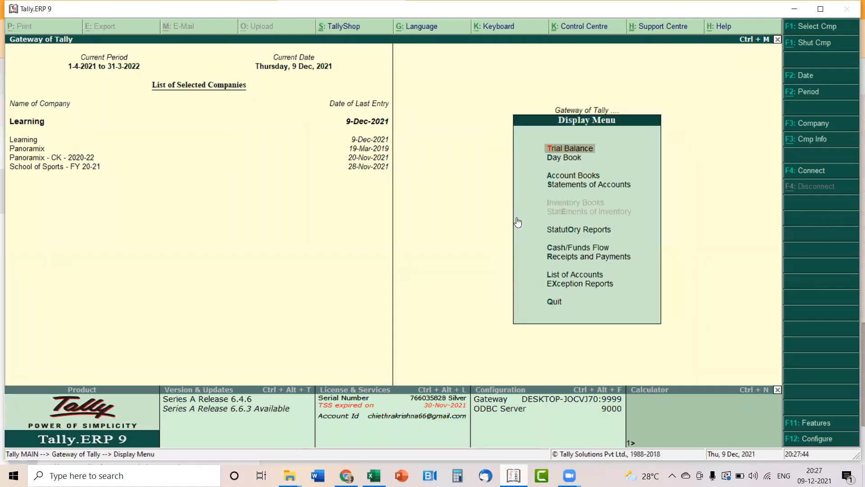
key(a)
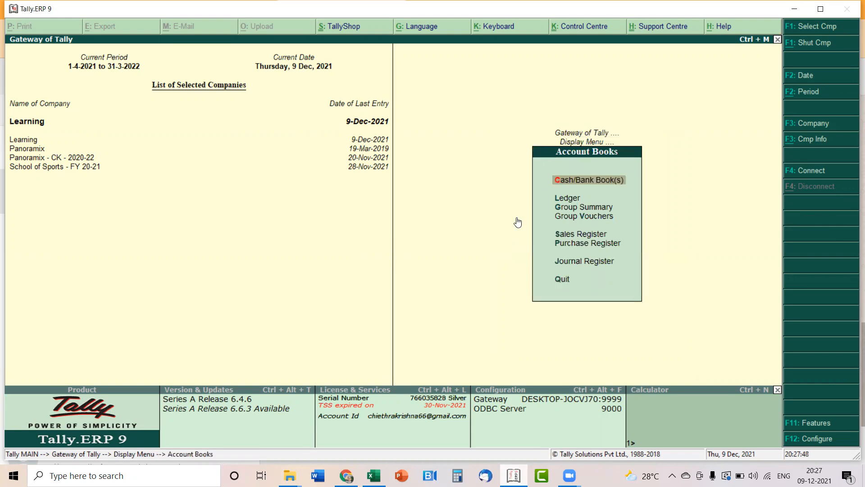
key(c)
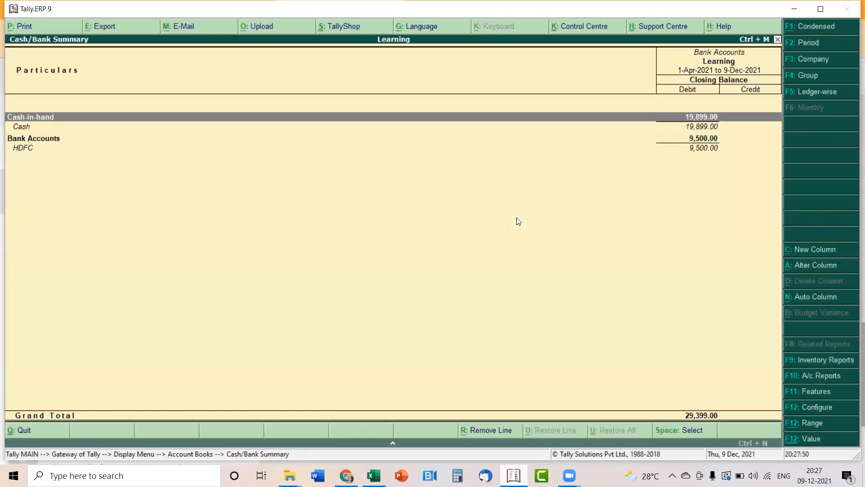
key(Down)
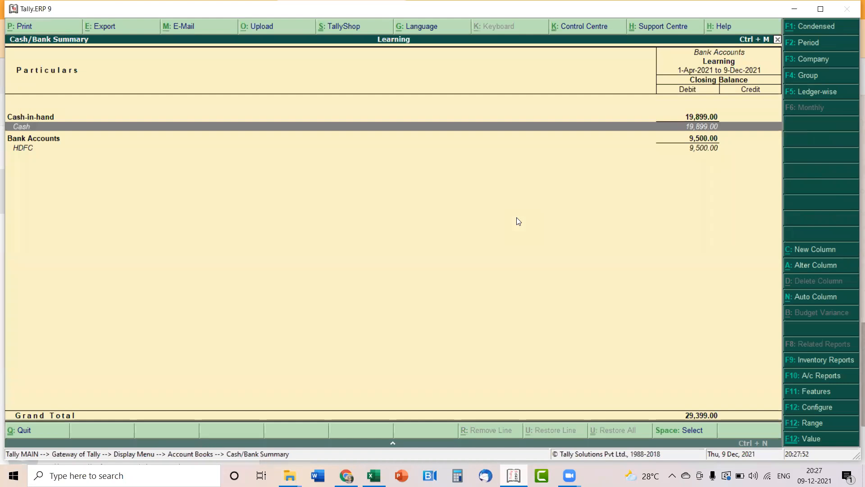
key(Return)
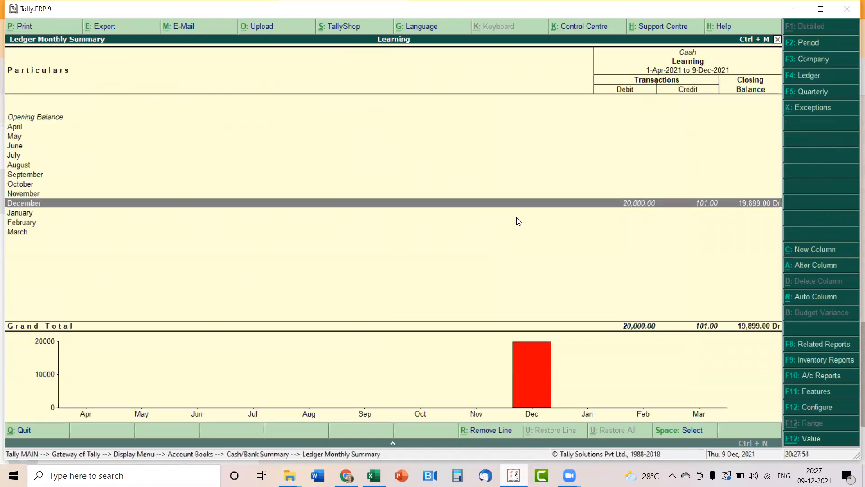
key(Return)
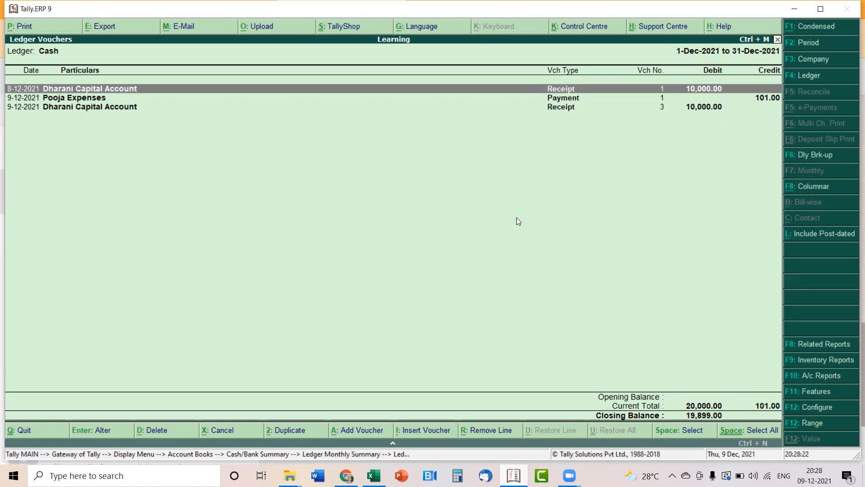
key(Down)
key(Down)
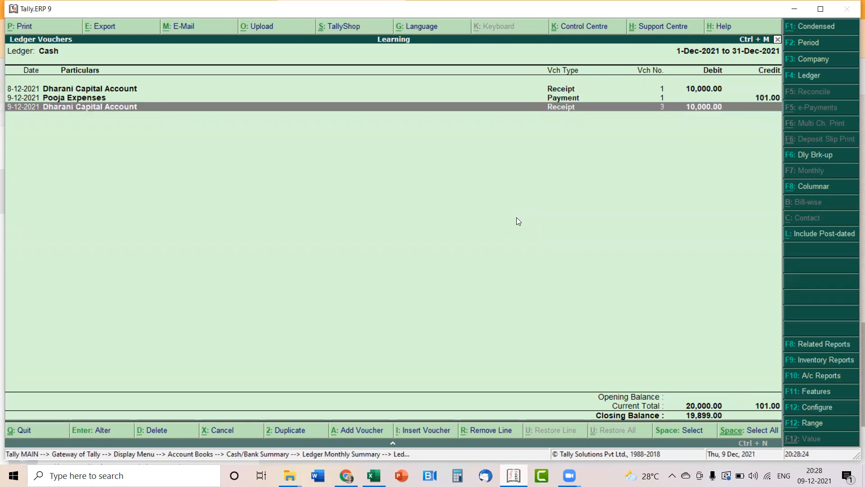
key(Up)
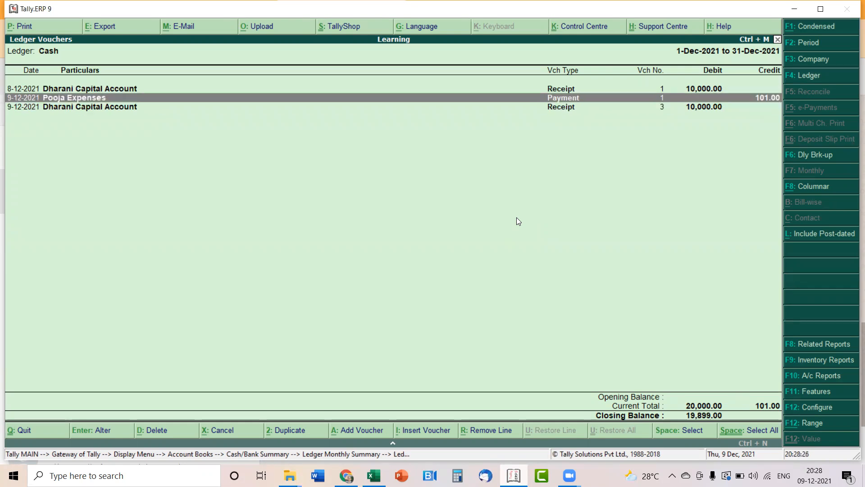
key(Down)
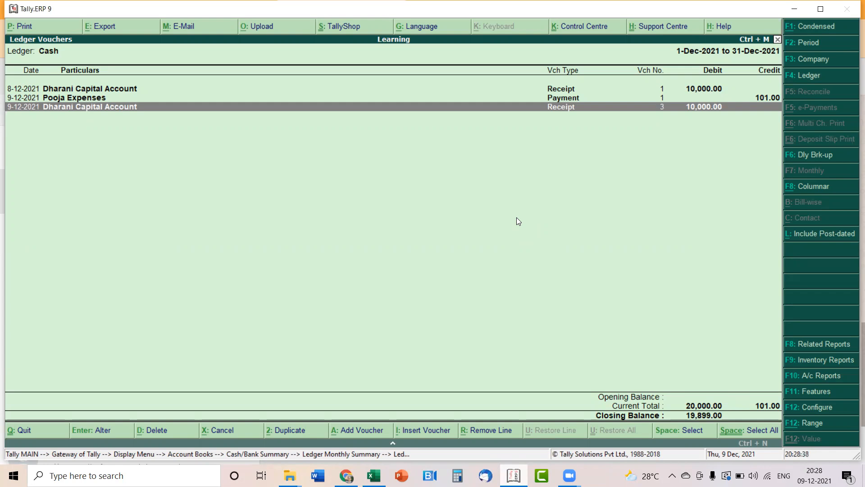
Examine the HDFC ledger's December vouchers and return to the Bank Accounts group in the Cash/Bank Summary.
key(Escape)
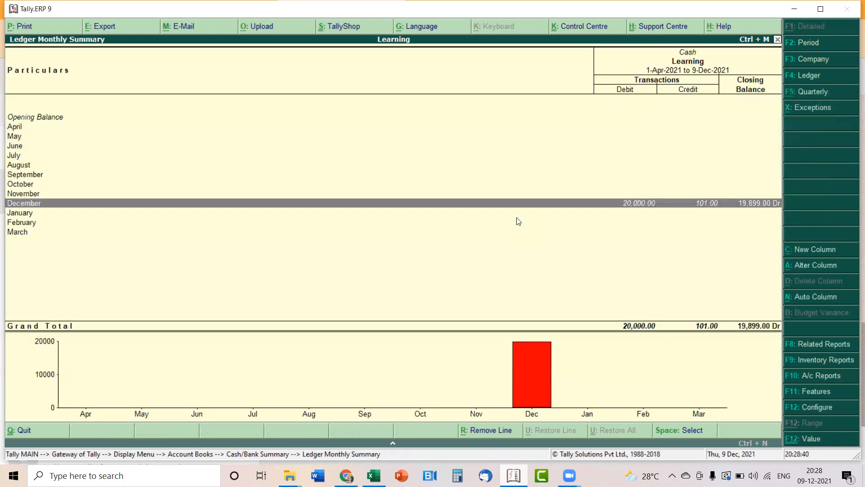
key(Escape)
key(Down)
key(Down)
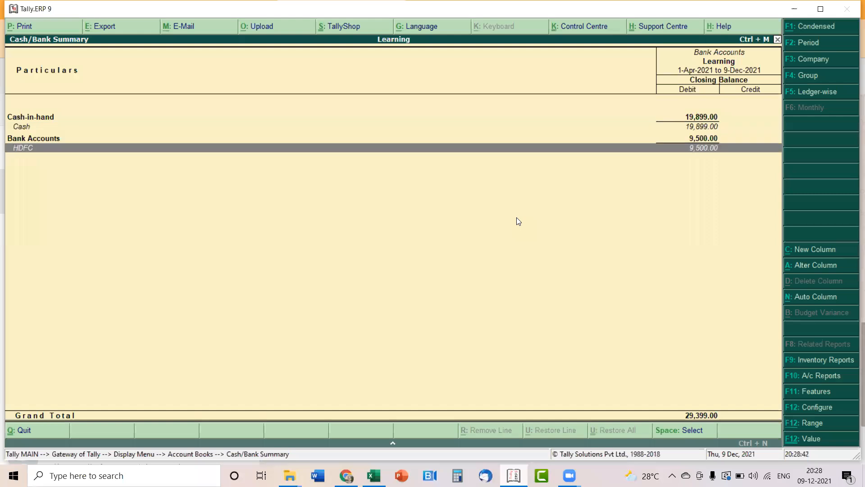
key(Return)
key(Return)
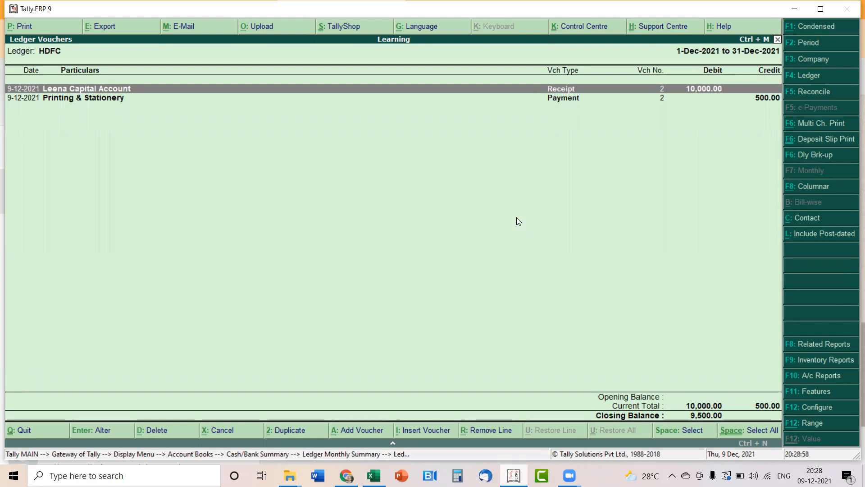
key(Escape)
key(Escape)
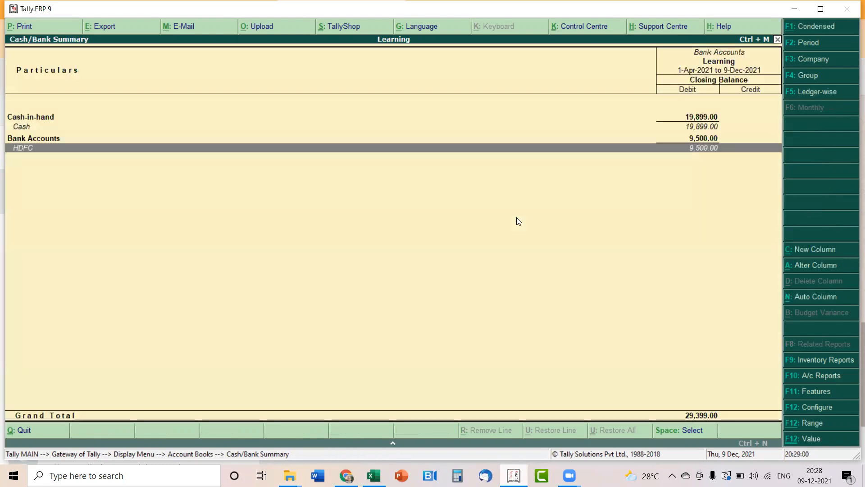
key(Up)
key(Up)
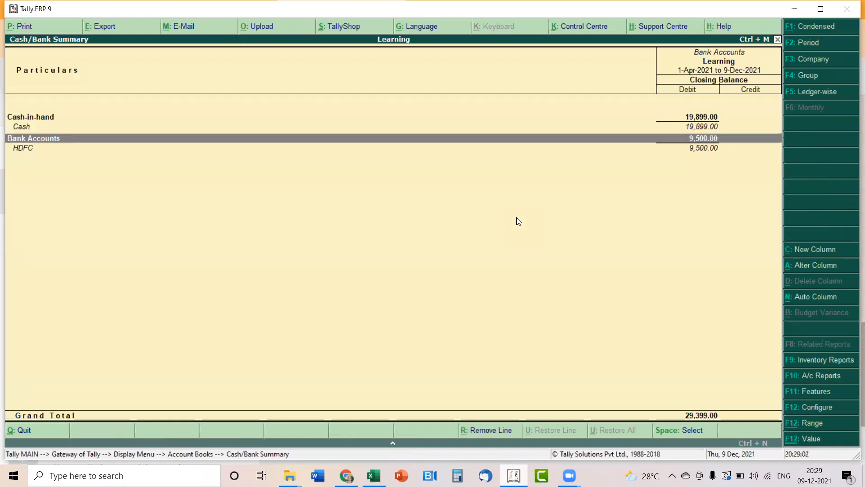
Open the Cash ledger's December vouchers and delete the capital account receipt no. 3 dated 9-12-2021.
key(Return)
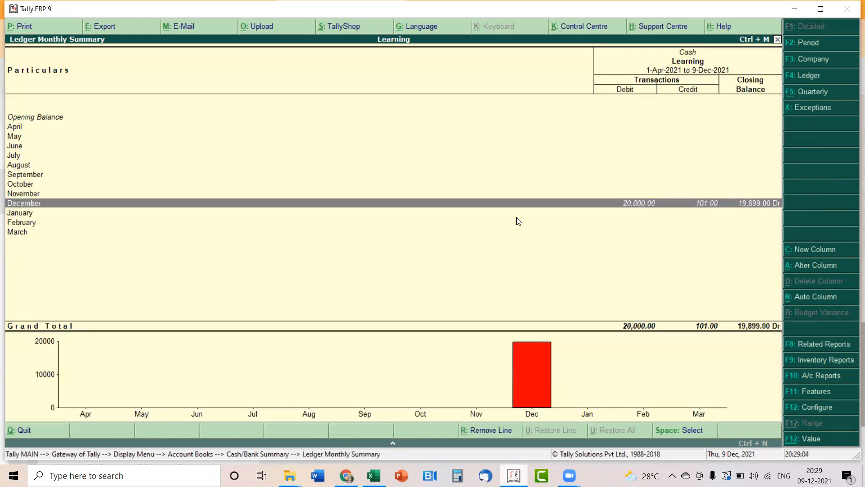
key(Return)
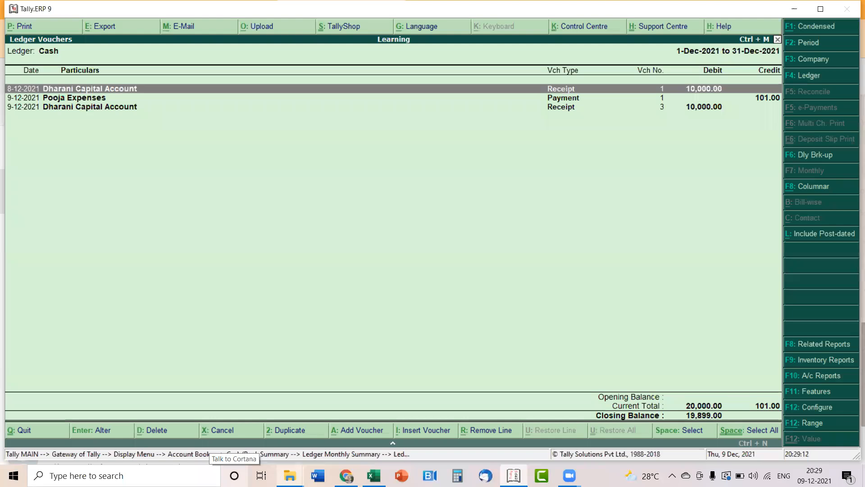
key(Down)
key(Down)
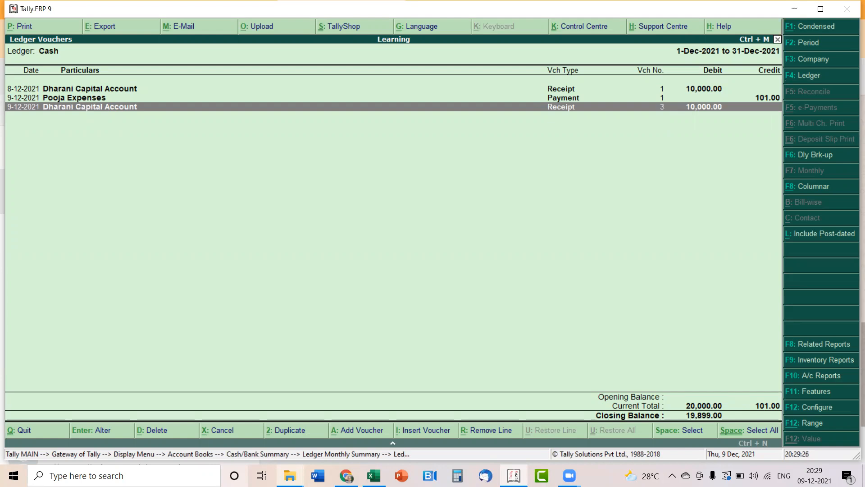
key(alt+d)
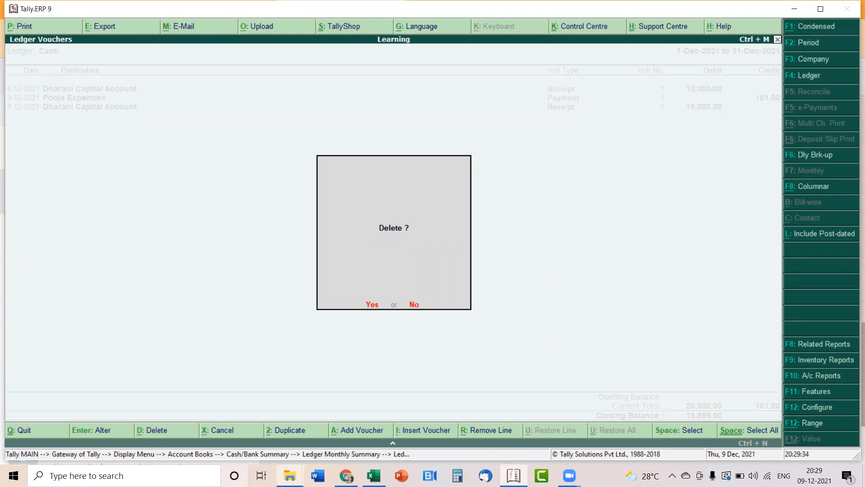
key(n)
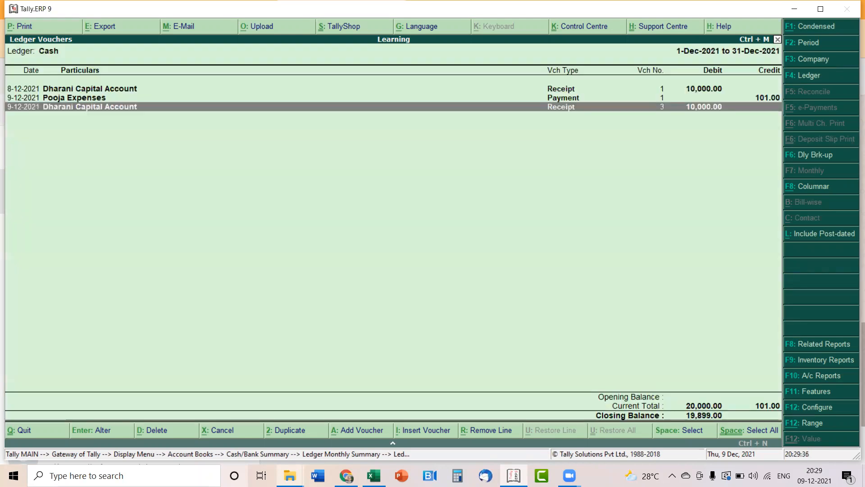
key(Return)
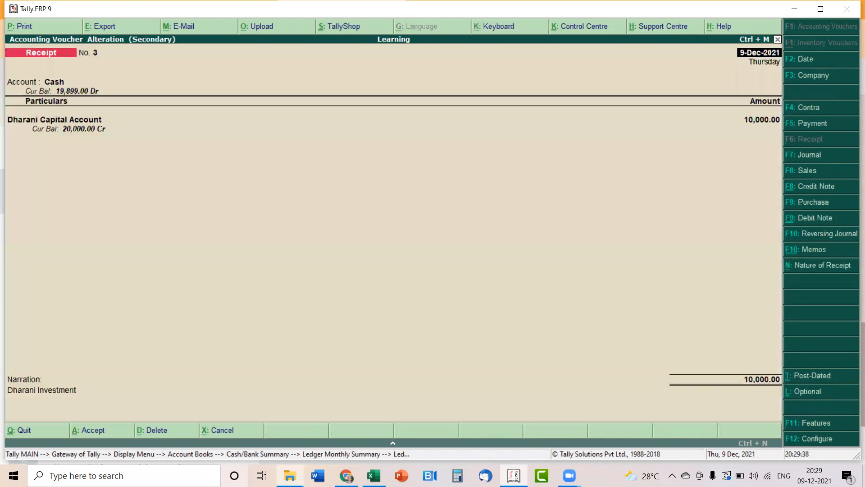
key(alt+d)
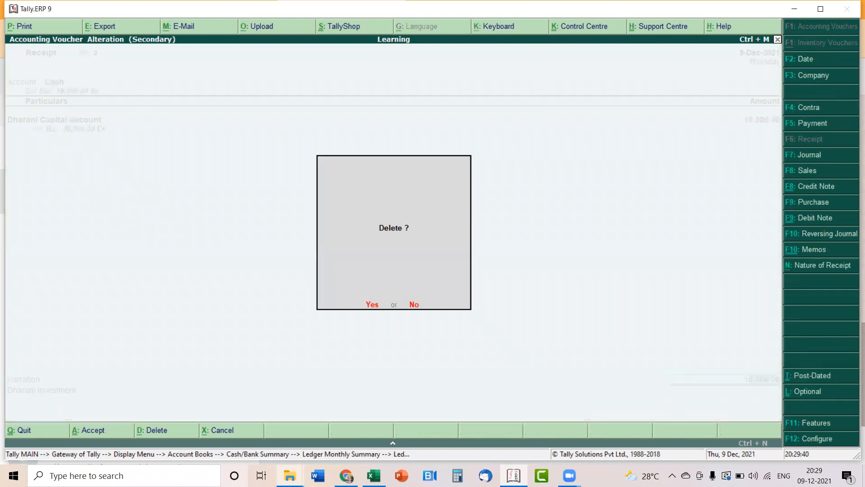
key(y)
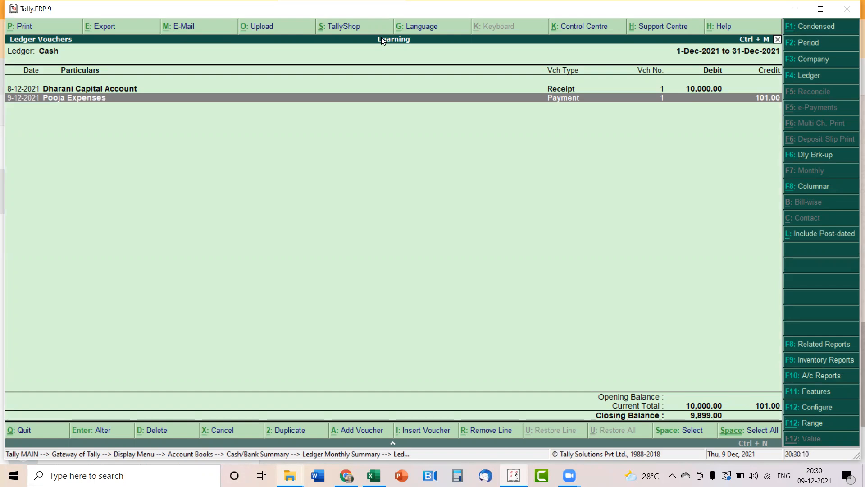
Exit the Cash ledger and the Cash/Bank Summary to the Gateway of Tally and open the Day Book.
key(Escape)
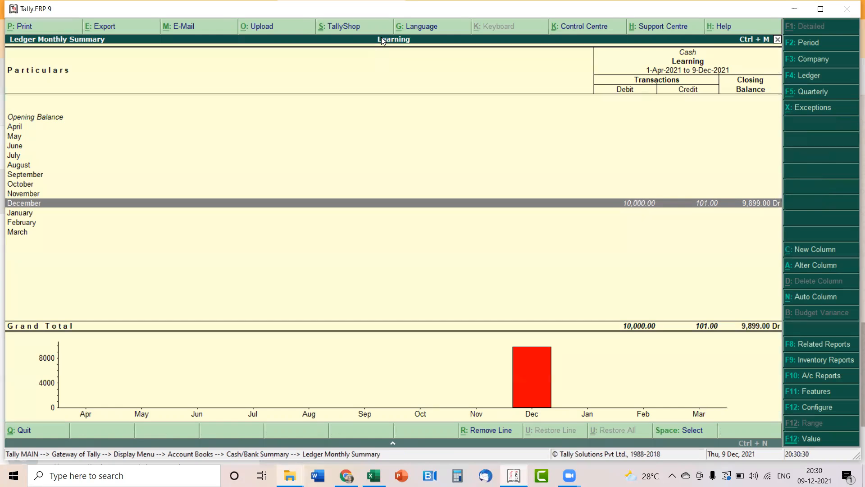
key(Escape)
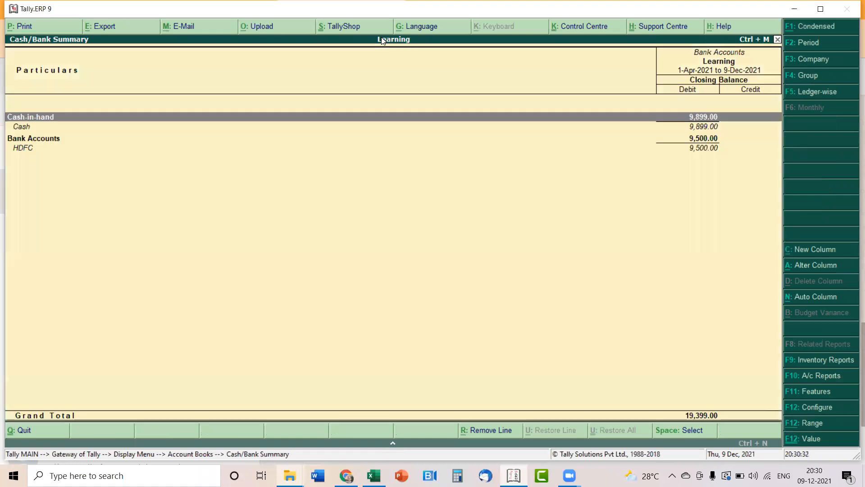
key(Escape)
key(Escape)
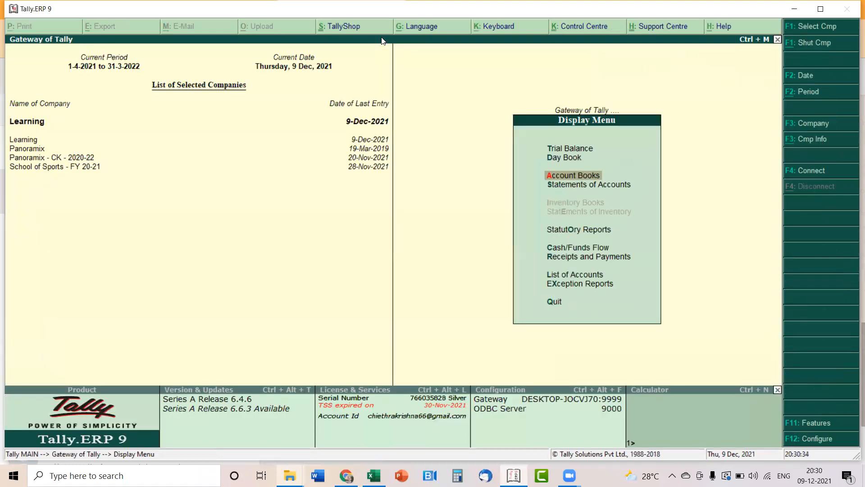
key(Escape)
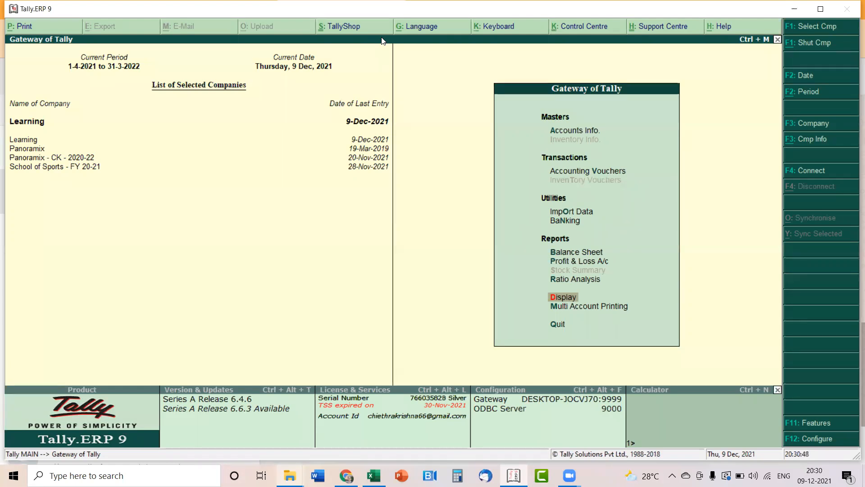
key(Return)
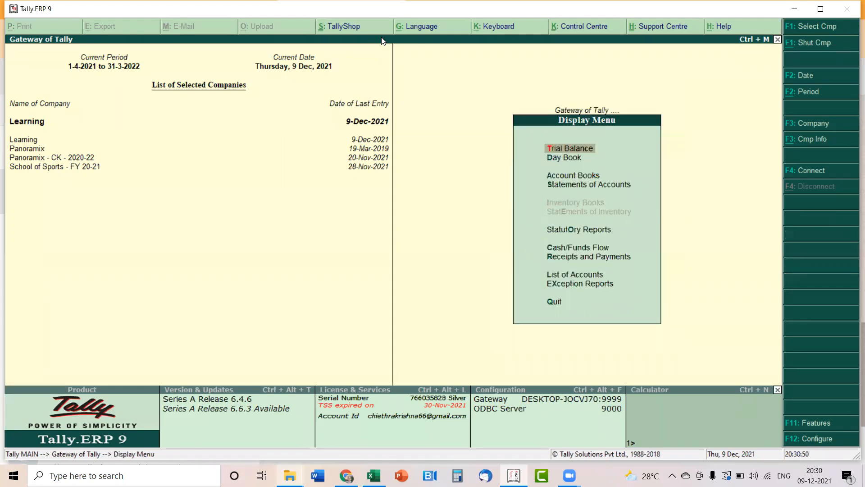
key(Down)
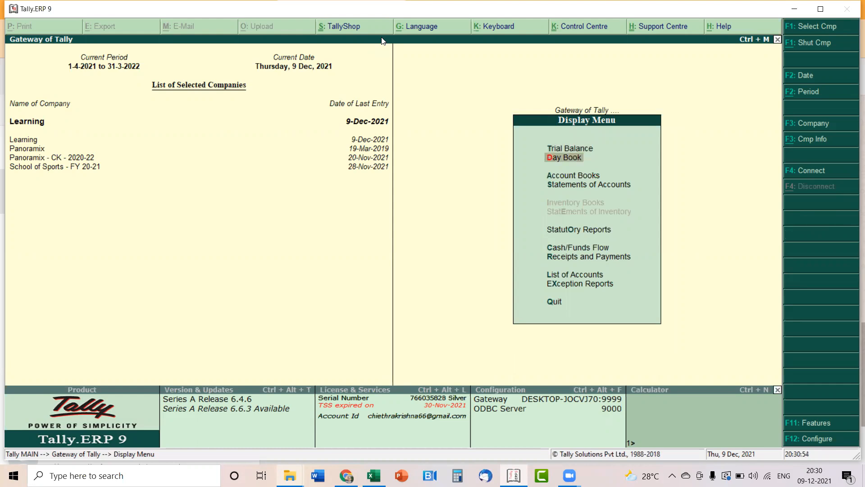
key(Return)
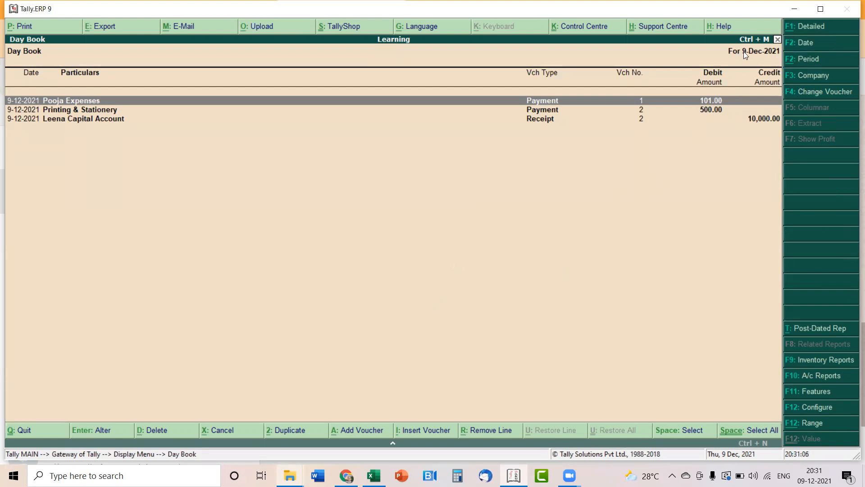
Show the Day Book for 8-12-2021 to 9-12-2021, and switch it back to the single date 9-12-2021.
click(803, 66)
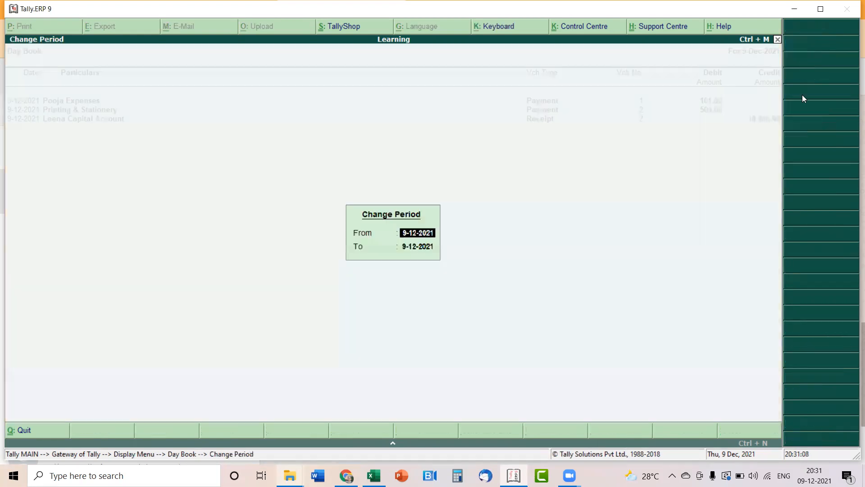
text(8.12.21)
key(Return)
key(Return)
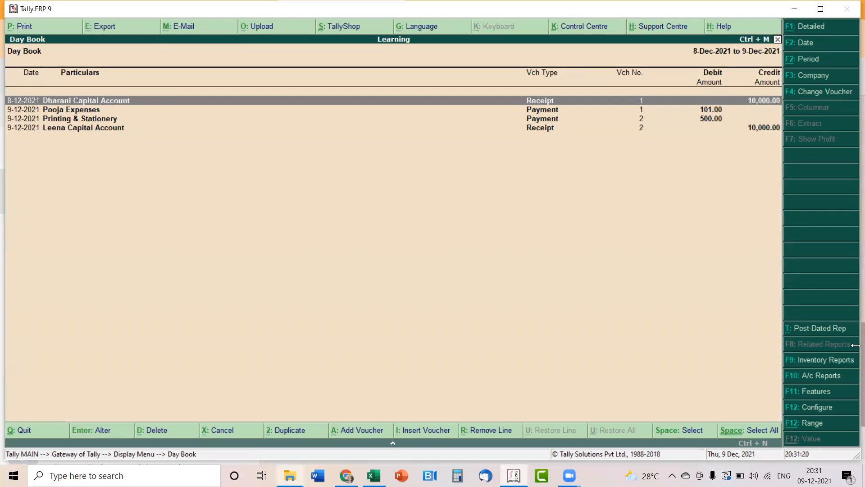
click(803, 47)
key(Return)
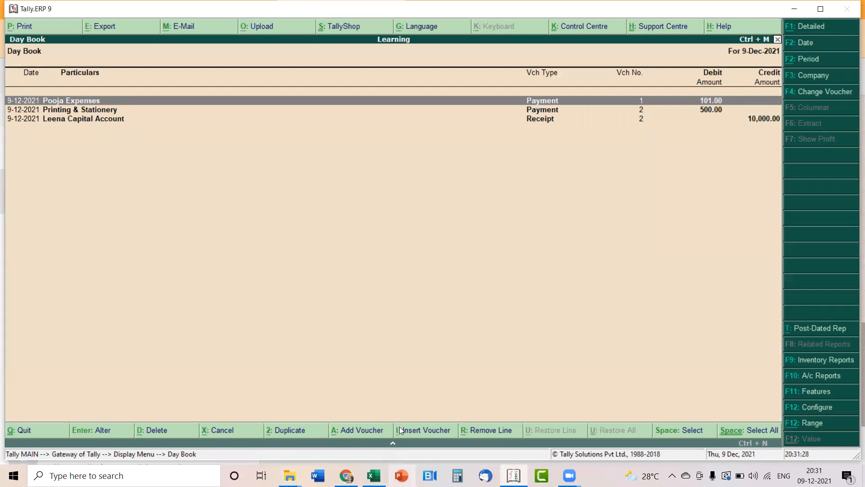
Set the Day Book period to 1-12-2021 through 9-12-2021, review the vouchers, and return to the Display Menu.
click(809, 58)
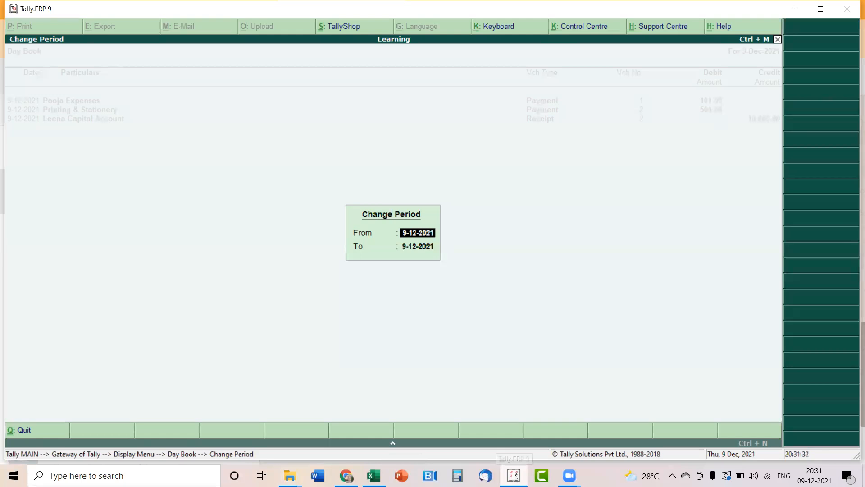
text(1.12)
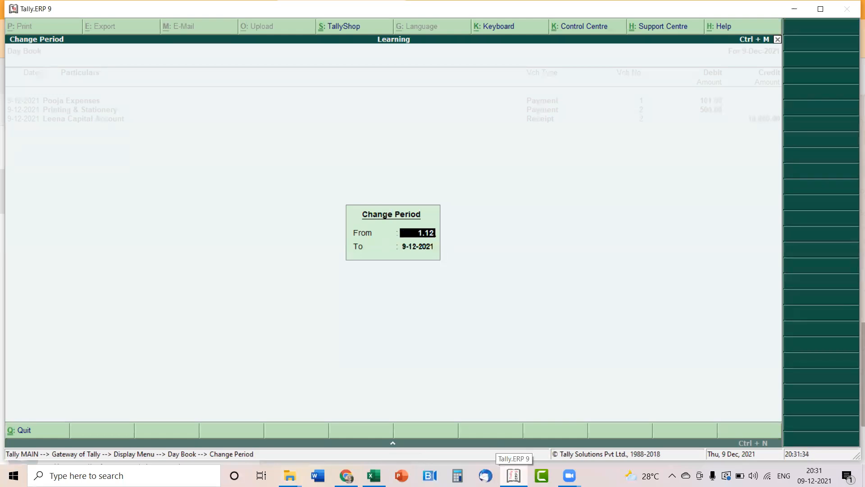
text(.21)
key(Return)
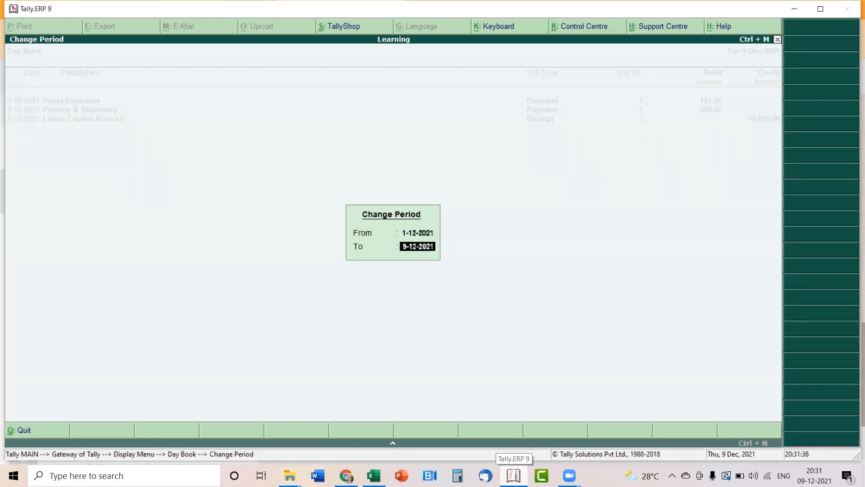
key(Return)
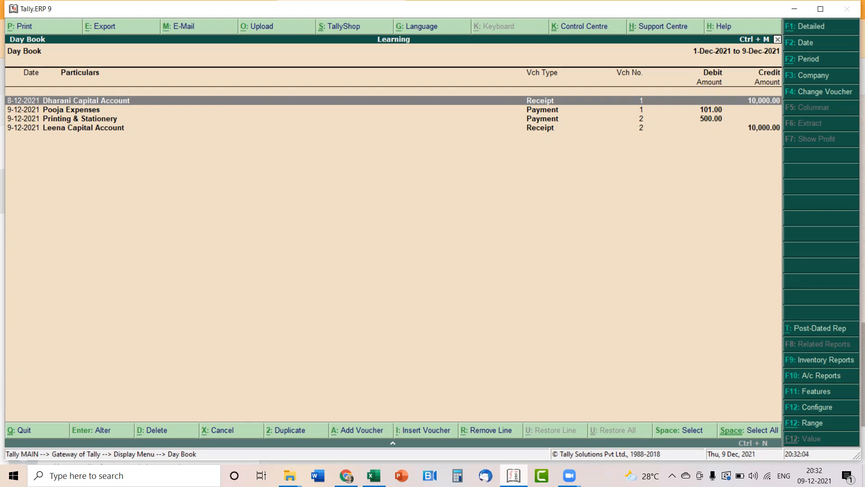
key(Escape)
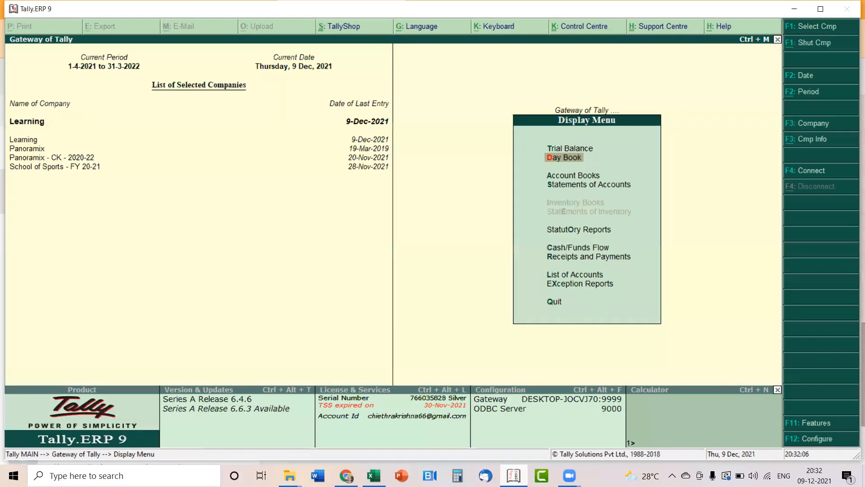